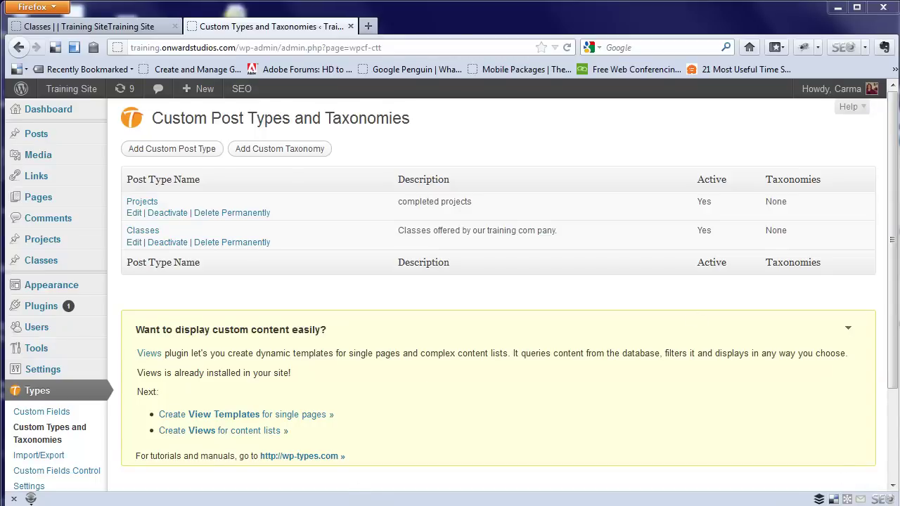
Open the Classes custom post type for editing and review its name, description and display section settings
left_click(896, 385)
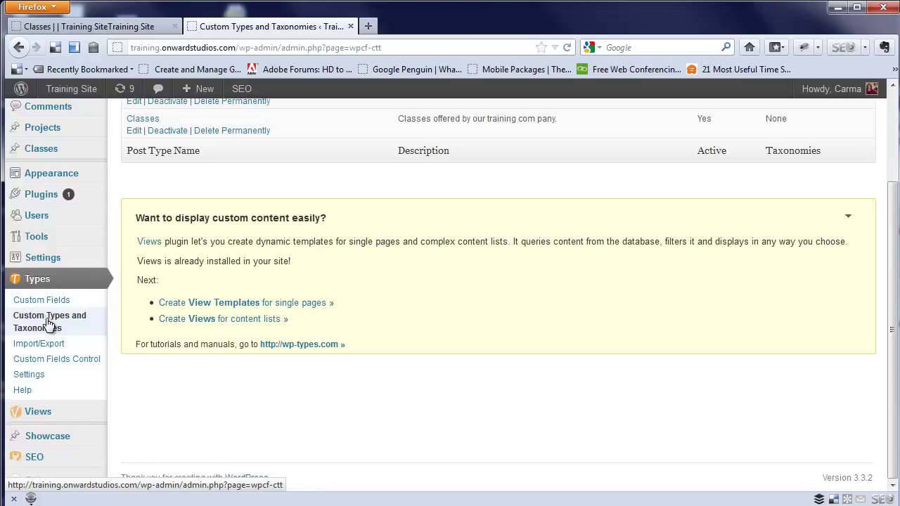
scroll(335, 322, "up", 2)
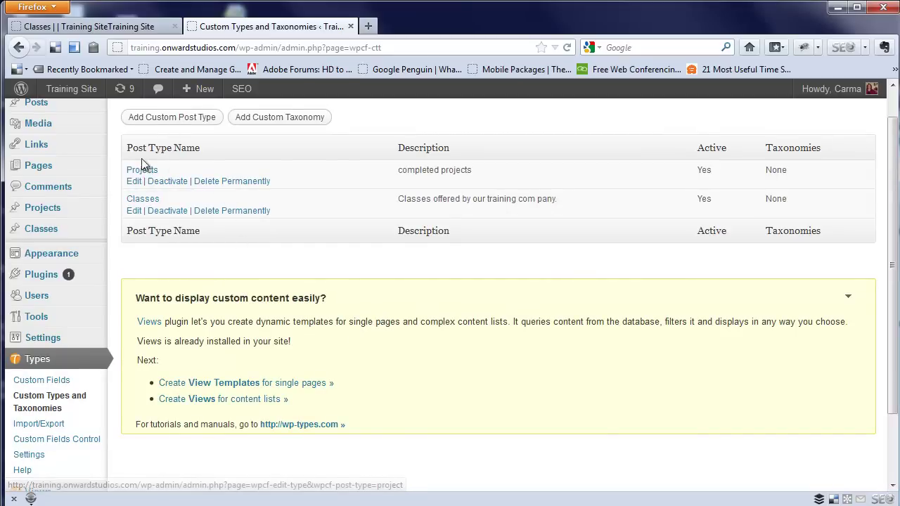
left_click(133, 217)
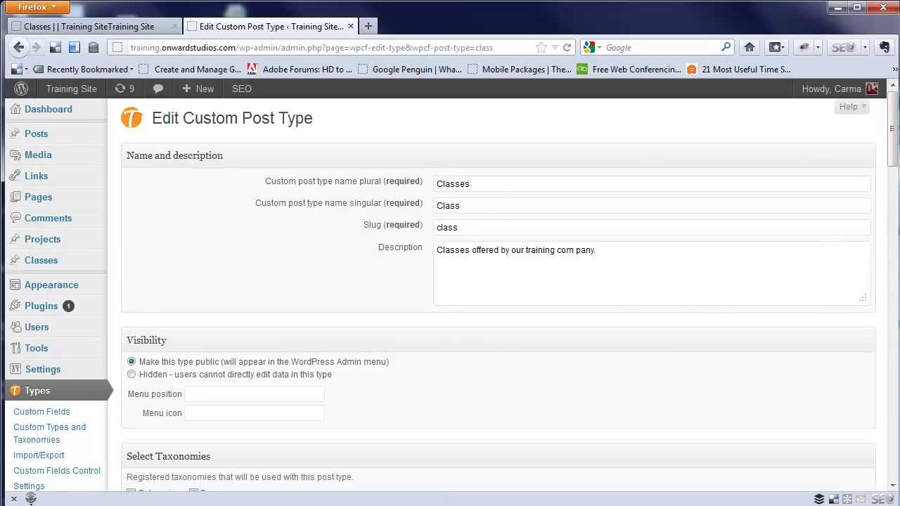
left_click_drag(894, 168, 895, 292)
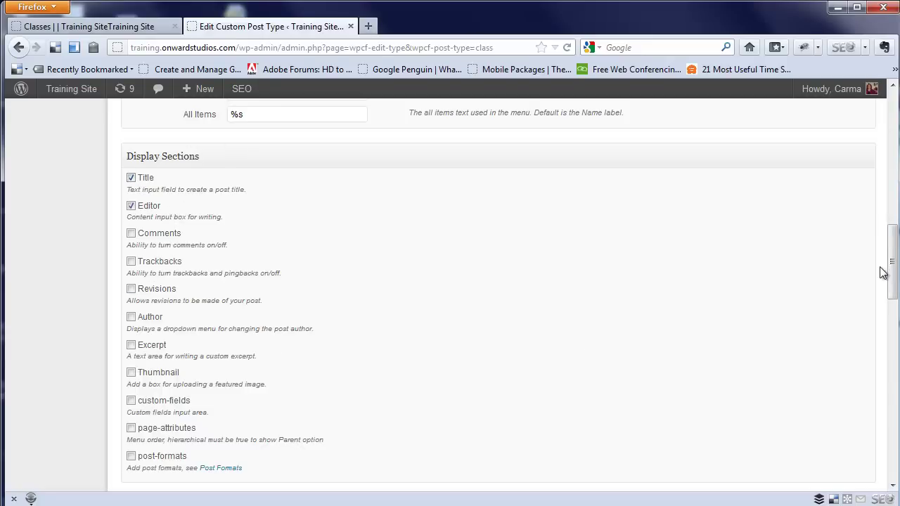
left_click_drag(891, 271, 880, 136)
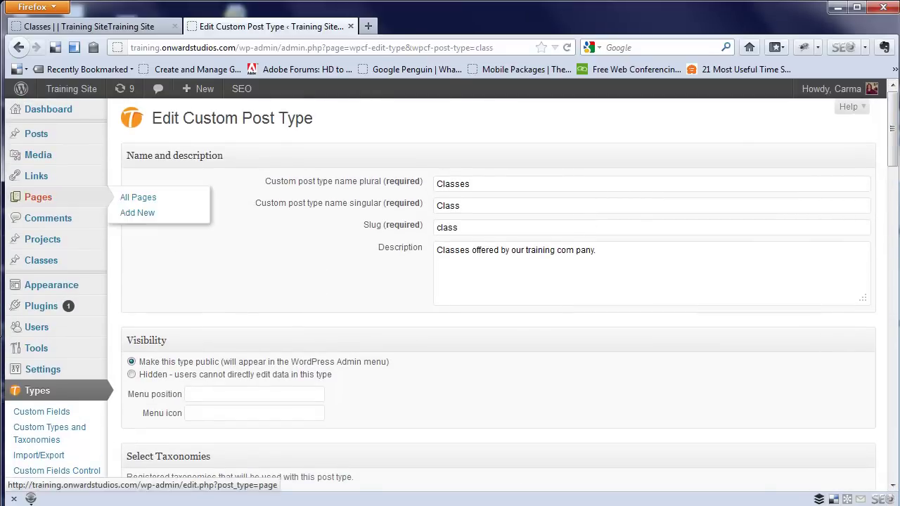
Open the Classes custom fields group for editing and review its name, description, display conditions and list of fields
left_click(59, 419)
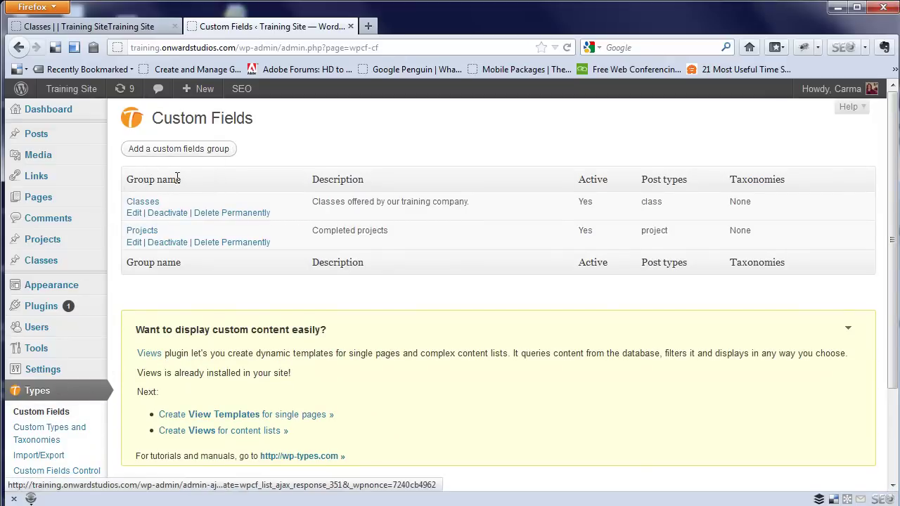
left_click(133, 213)
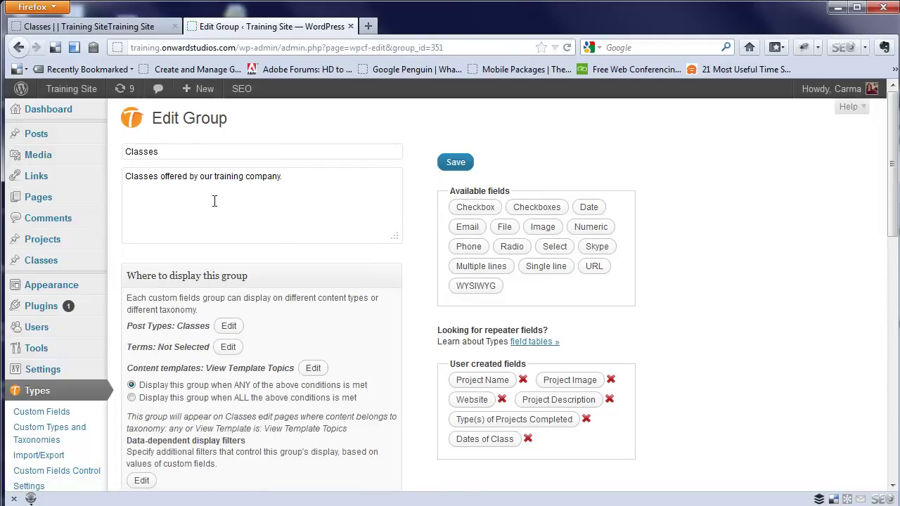
double_click(161, 152)
left_click_drag(279, 184, 84, 176)
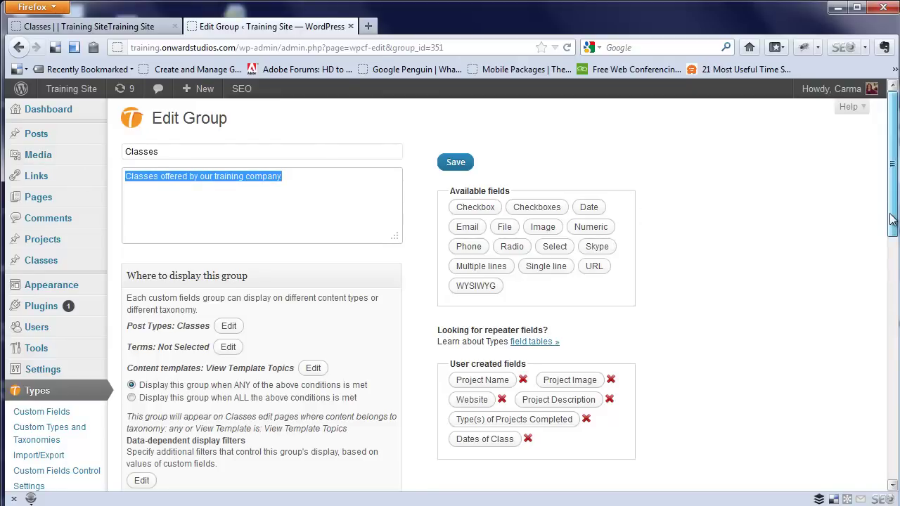
scroll(891, 220, "down", 4)
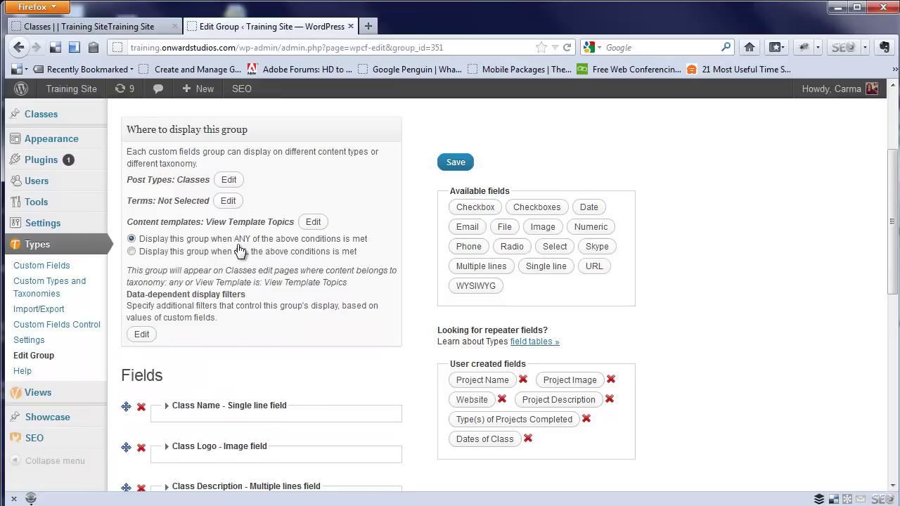
scroll(893, 241, "down", 1)
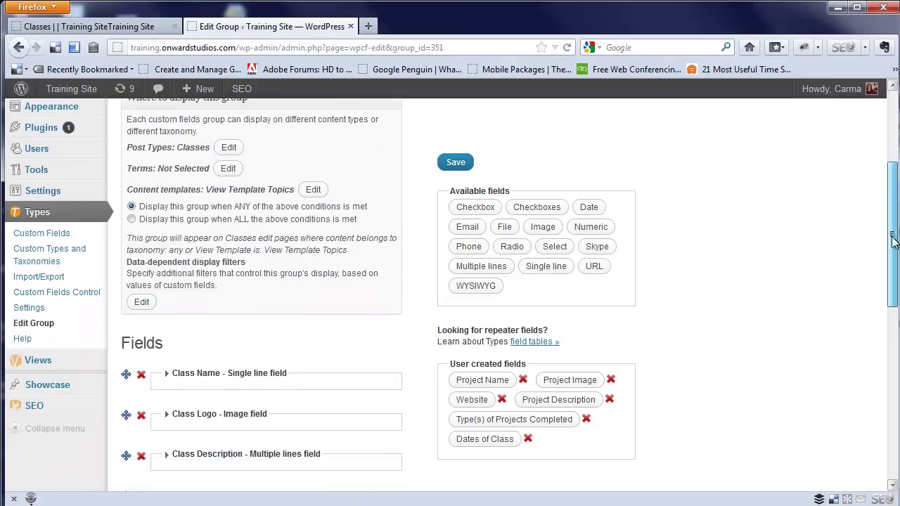
scroll(893, 242, "down", 5)
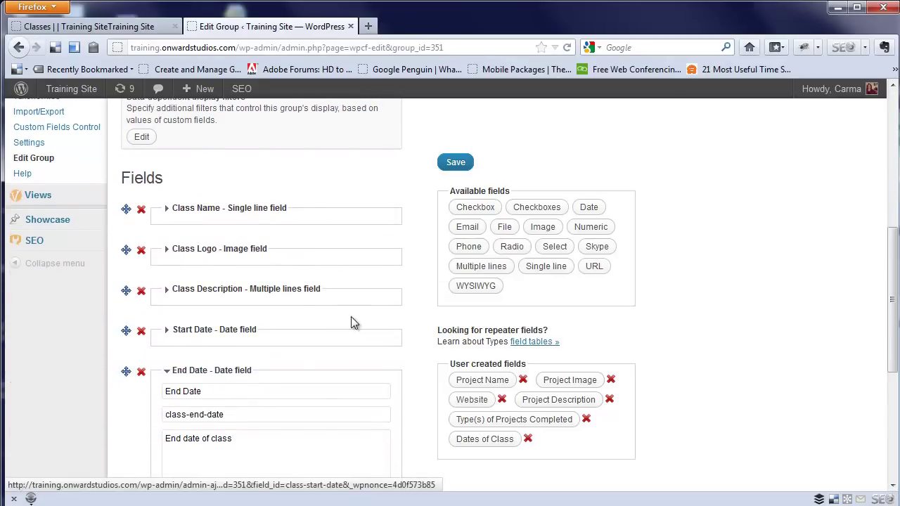
scroll(350, 317, "down", 8)
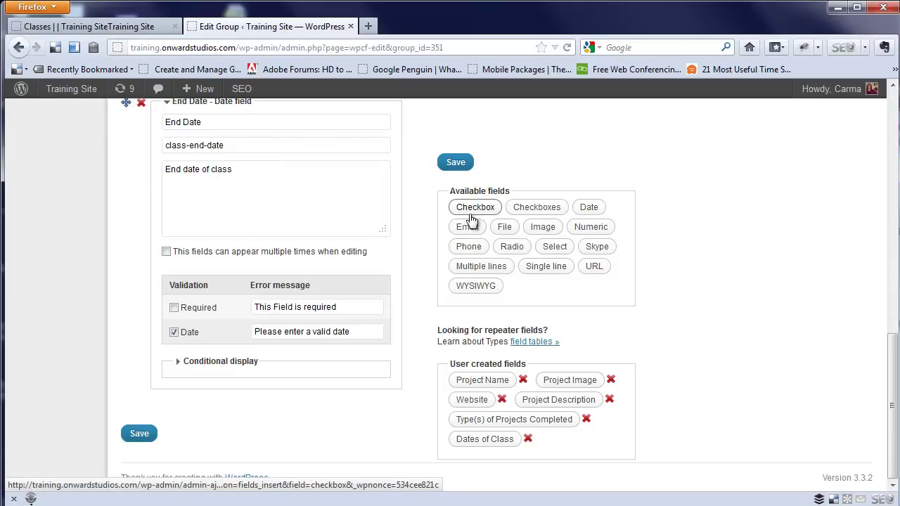
Add a Checkbox field to the Classes fields group and remove it again
left_click(475, 208)
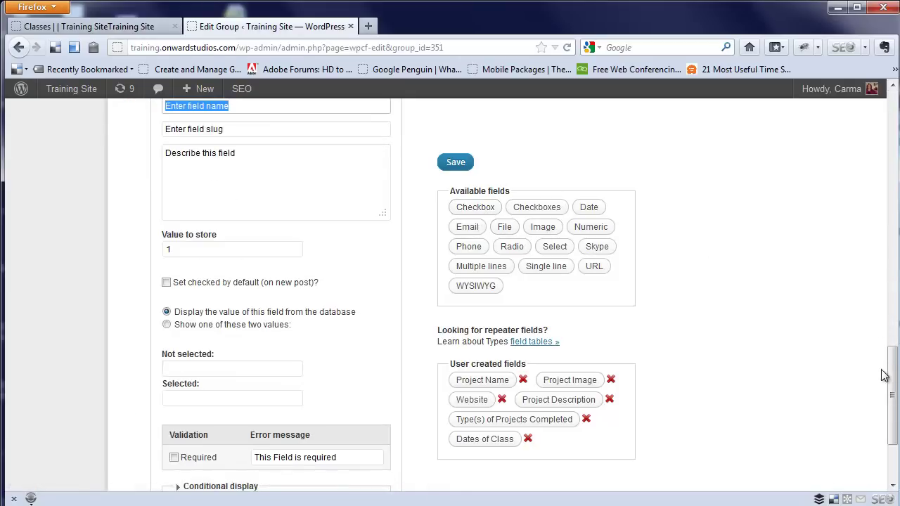
left_click_drag(890, 376, 891, 349)
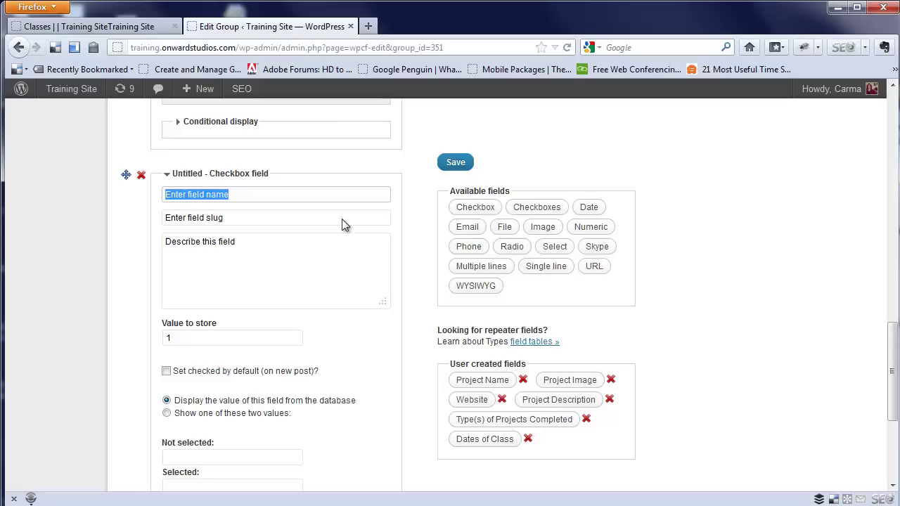
left_click(141, 176)
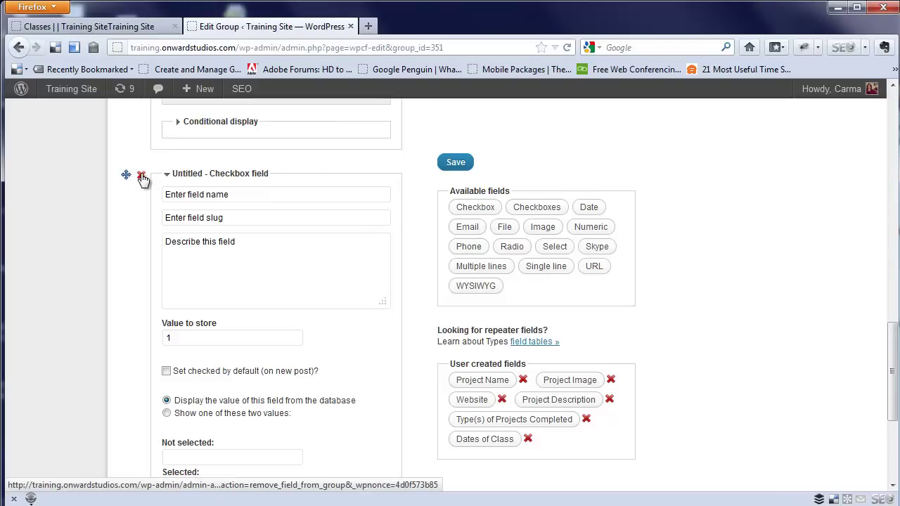
left_click(415, 263)
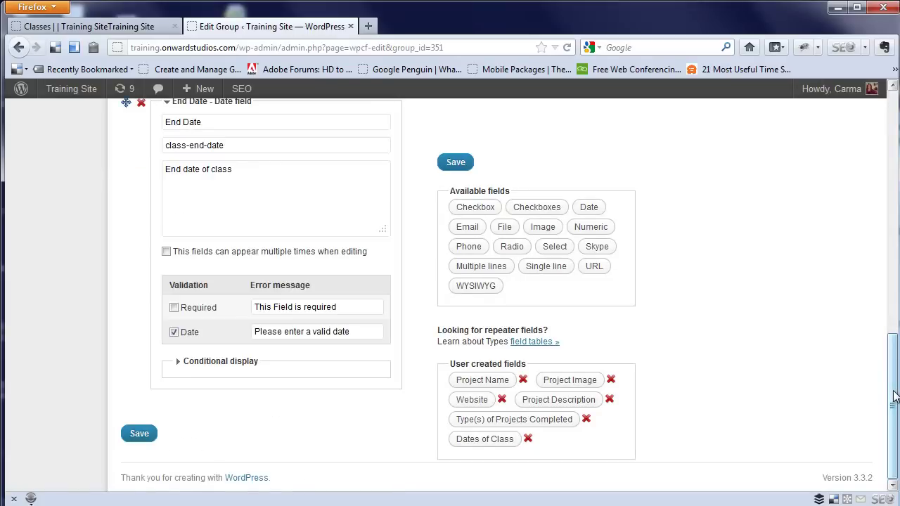
Expand the post type and content template display options of the Classes fields group and examine which ones are assigned
left_click_drag(895, 397, 894, 371)
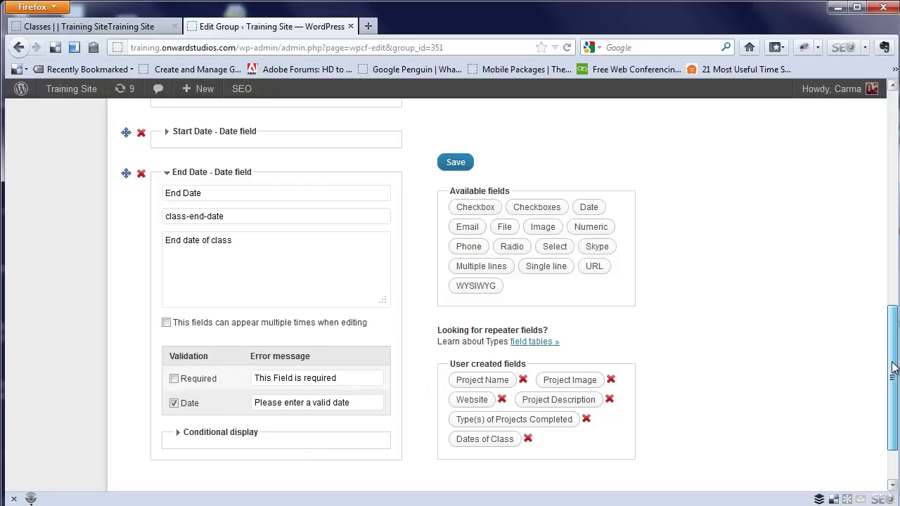
left_click_drag(892, 367, 893, 276)
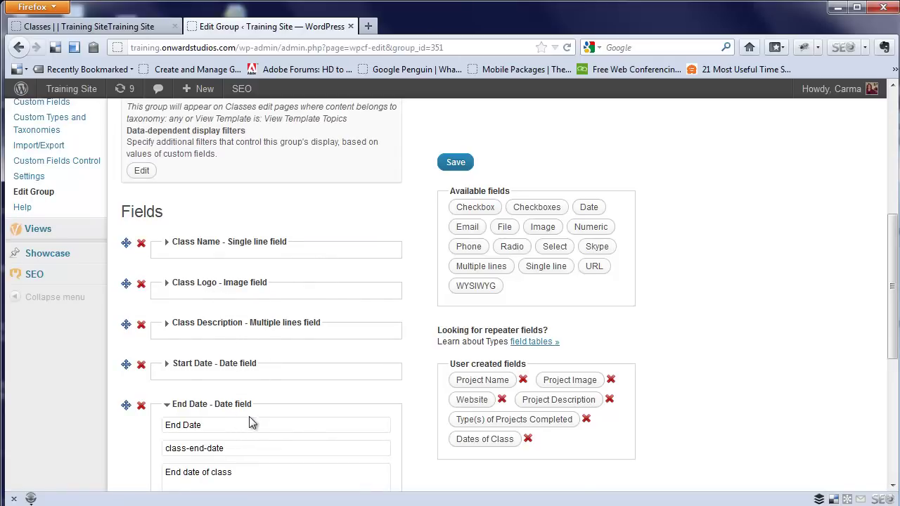
scroll(719, 367, "up", 5)
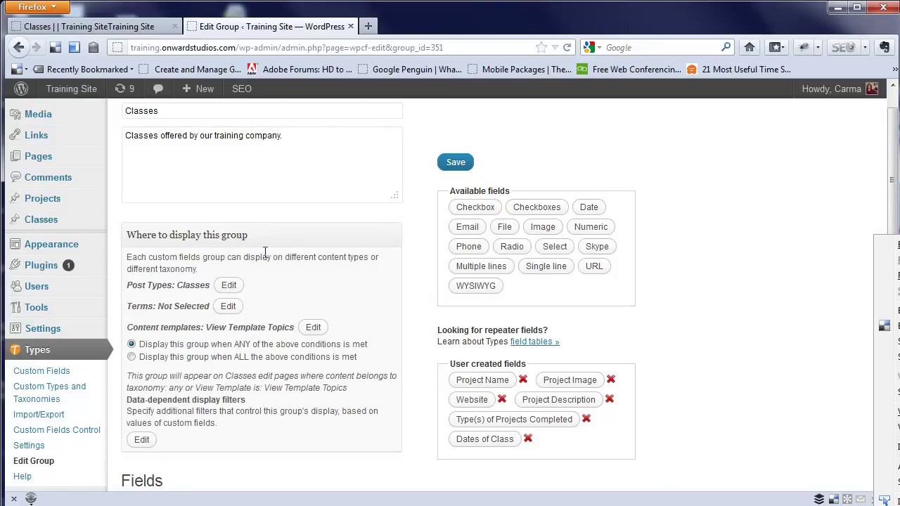
left_click(227, 284)
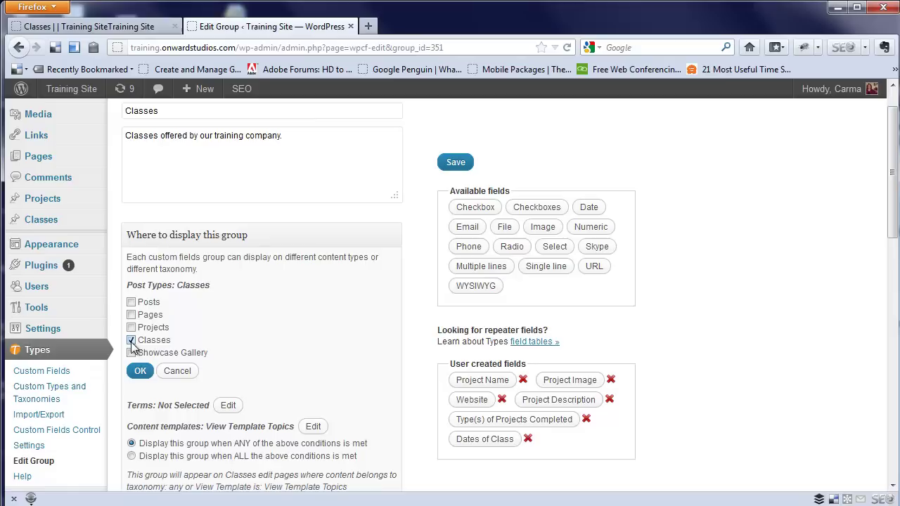
scroll(350, 344, "down", 4)
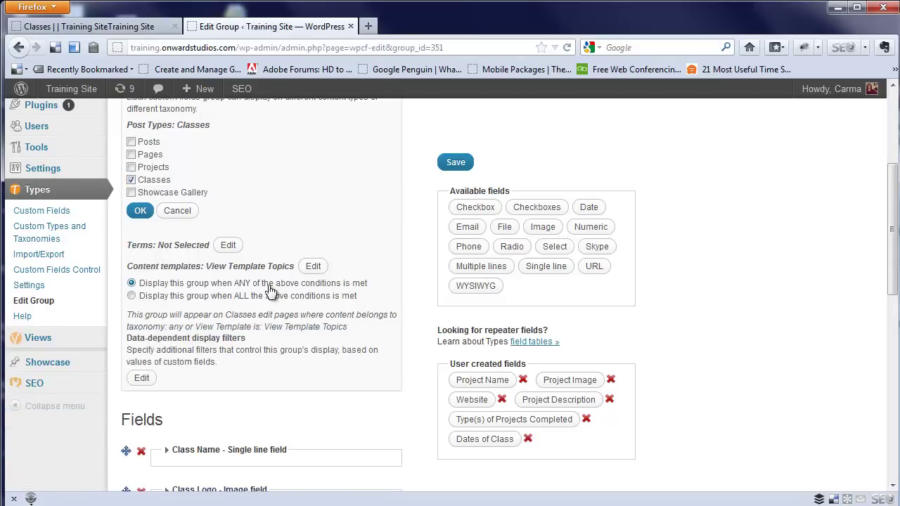
left_click(313, 266)
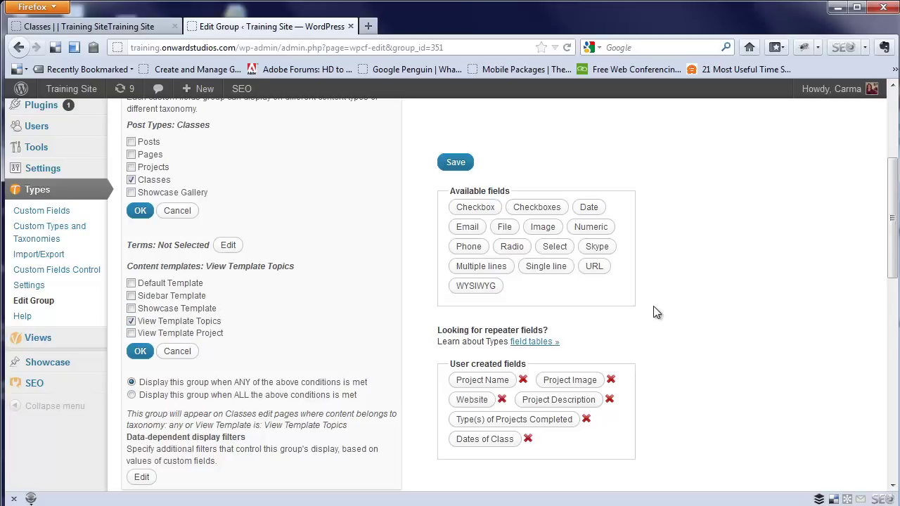
scroll(831, 364, "up", 5)
scroll(826, 362, "down", 3)
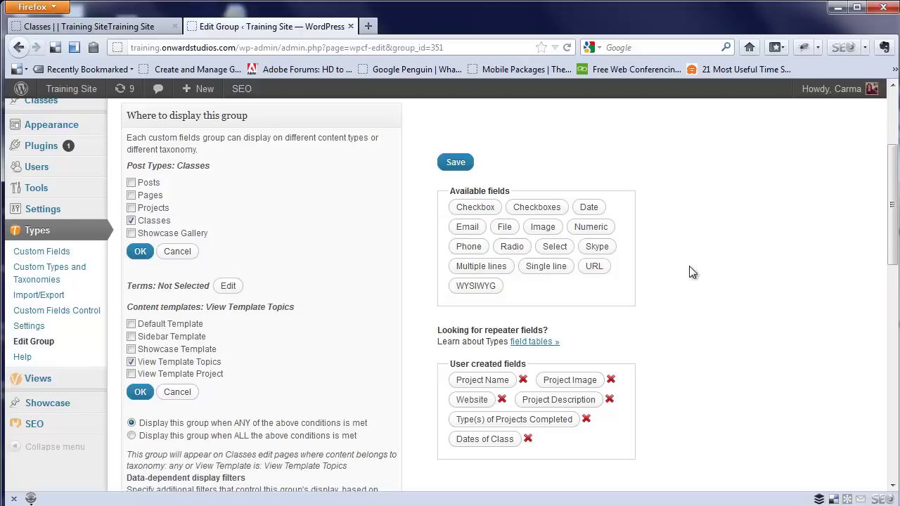
scroll(685, 305, "down", 2)
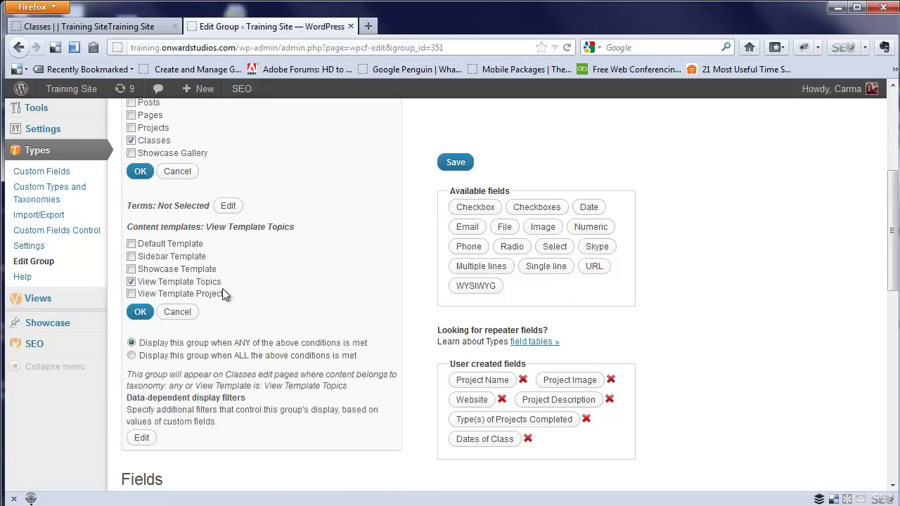
Start a new view template and title it Classes
mouse_move(43, 302)
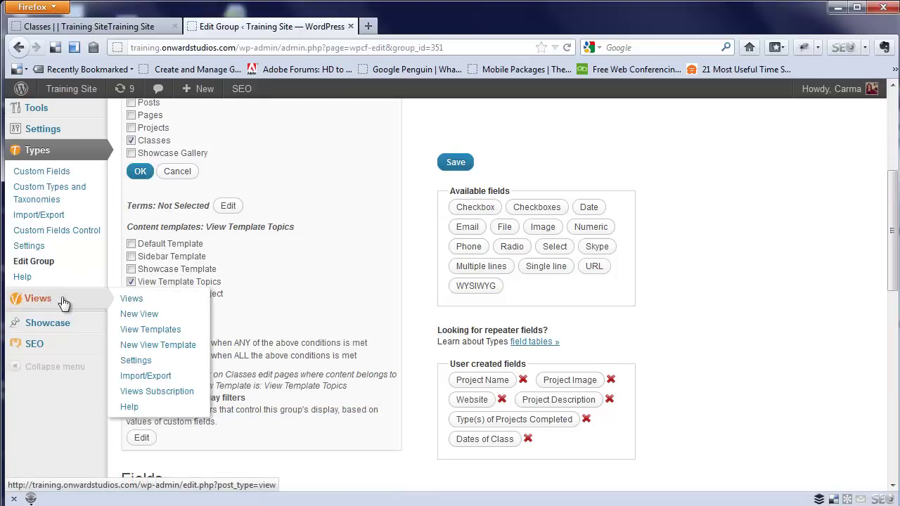
scroll(313, 225, "up", 6)
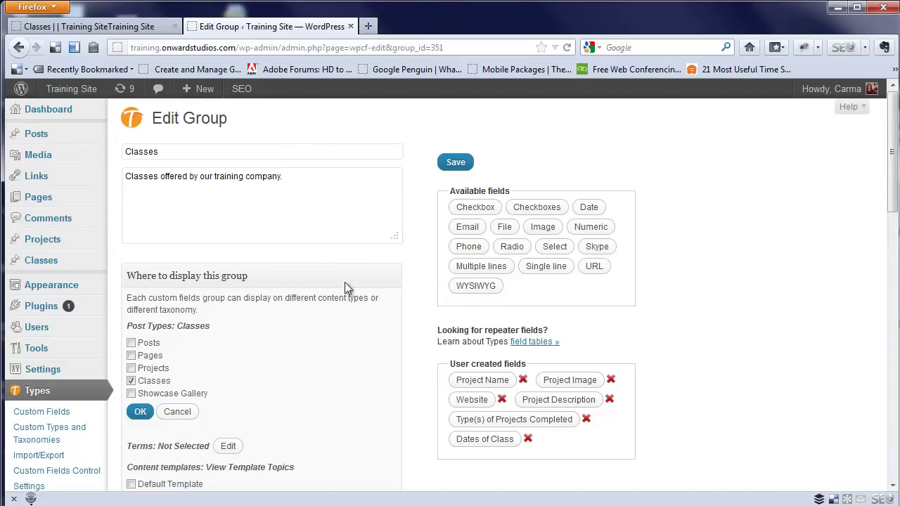
scroll(341, 285, "down", 6)
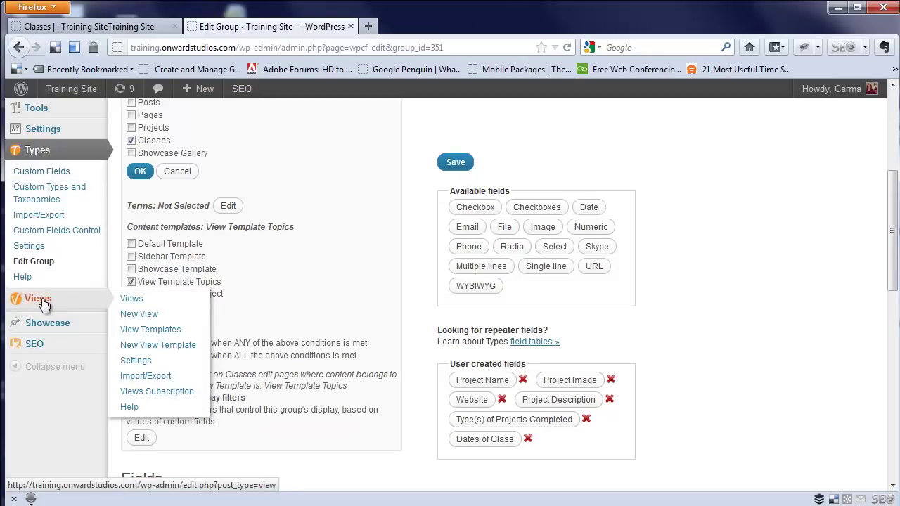
left_click(166, 348)
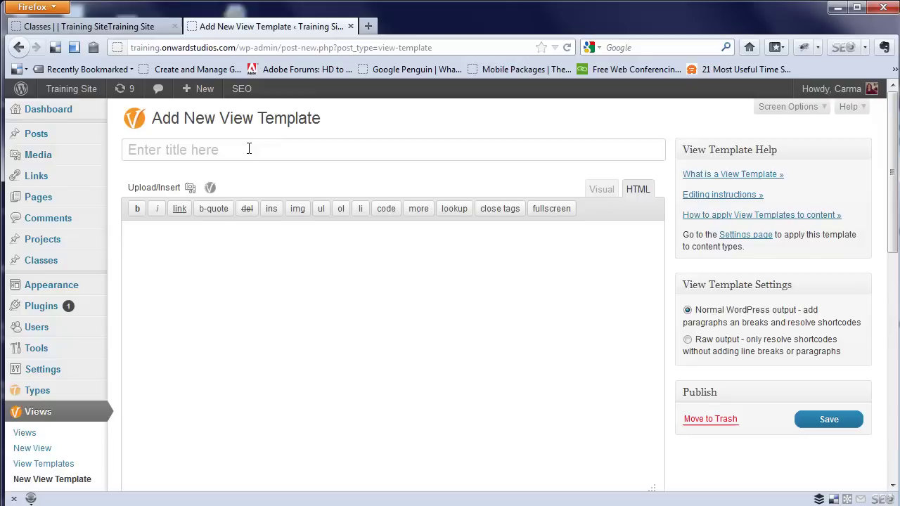
type("Cls")
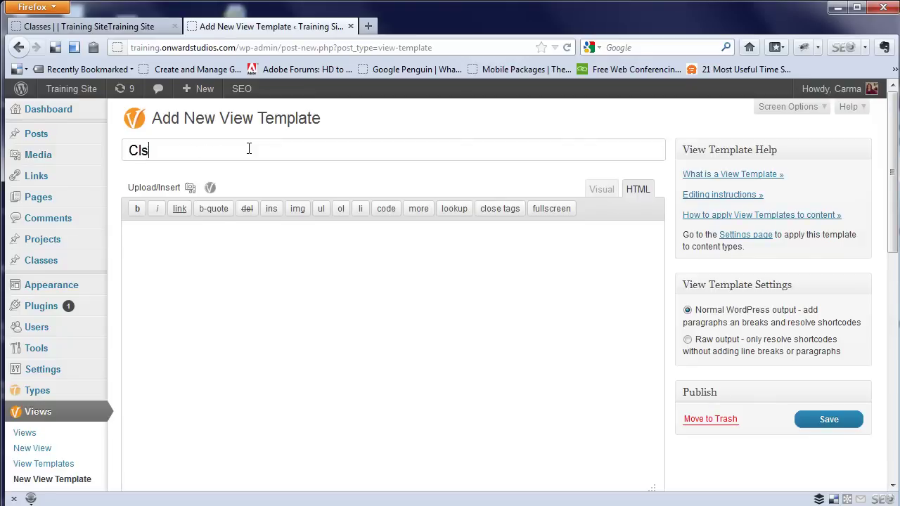
type("se")
key("BackSpace")
key("BackSpace")
key("BackSpace")
type("asses")
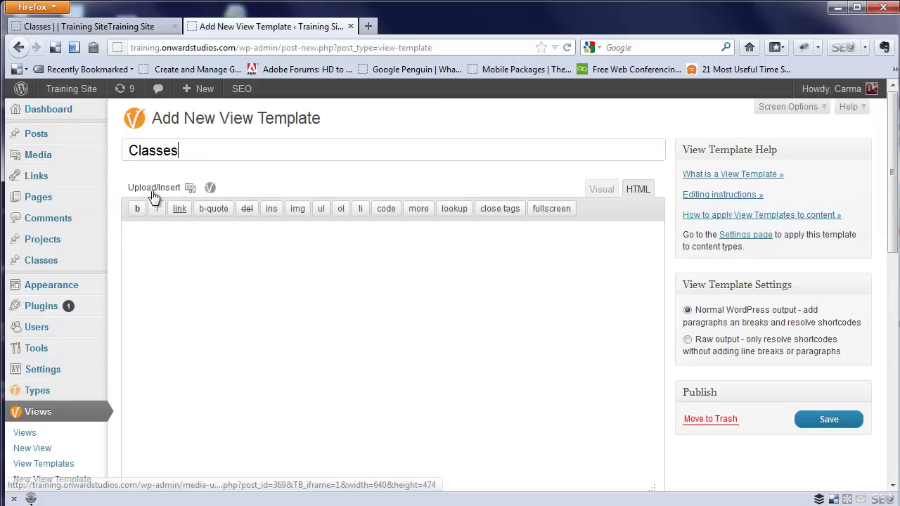
Insert the Class Name field shortcode into the body of the view template
left_click(210, 188)
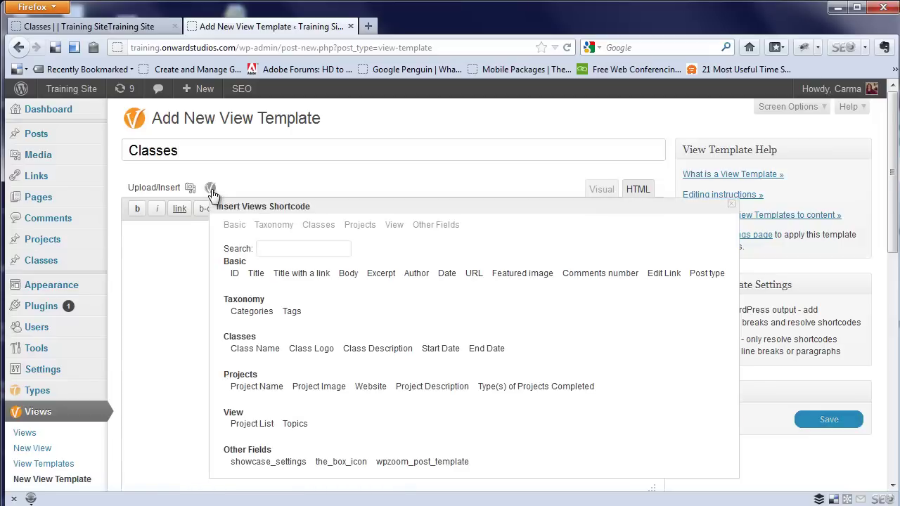
left_click(263, 350)
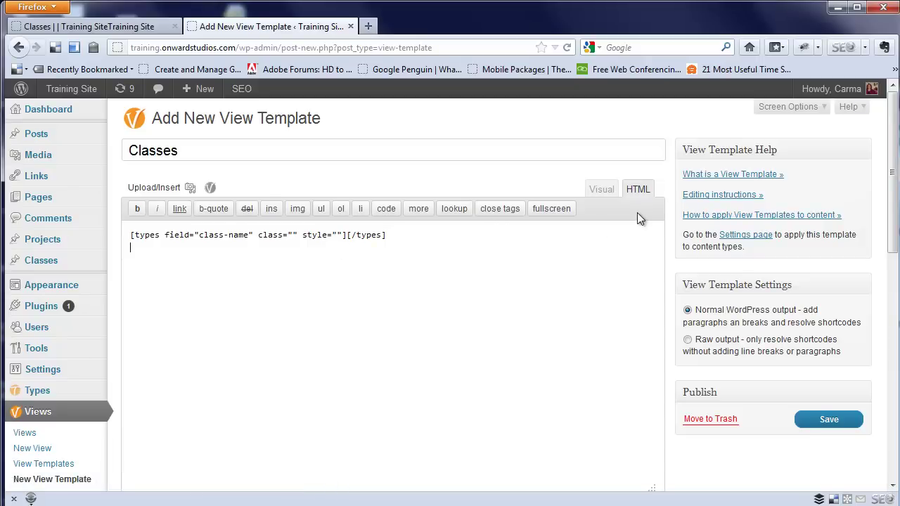
left_click(596, 345)
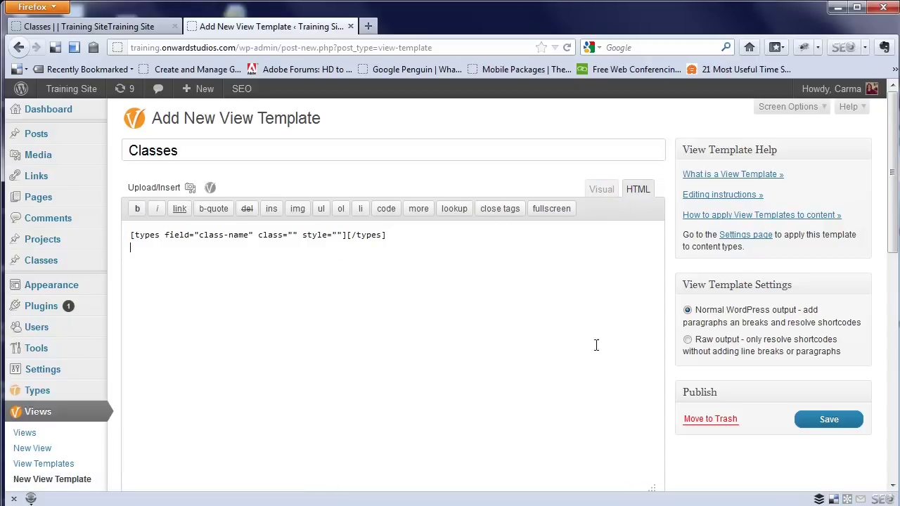
In the visual editor, insert the Class Logo field as a centered, custom-size image with the image title Class Logo
left_click(603, 190)
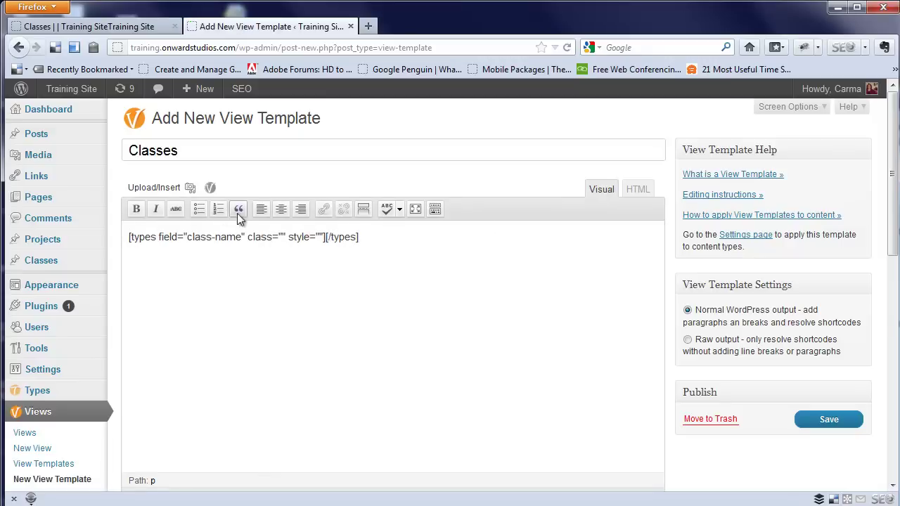
left_click(211, 189)
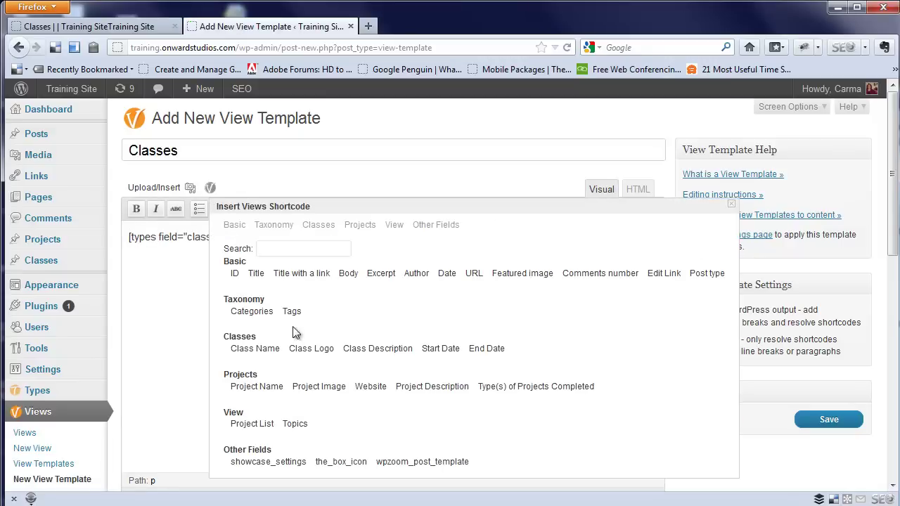
left_click(319, 351)
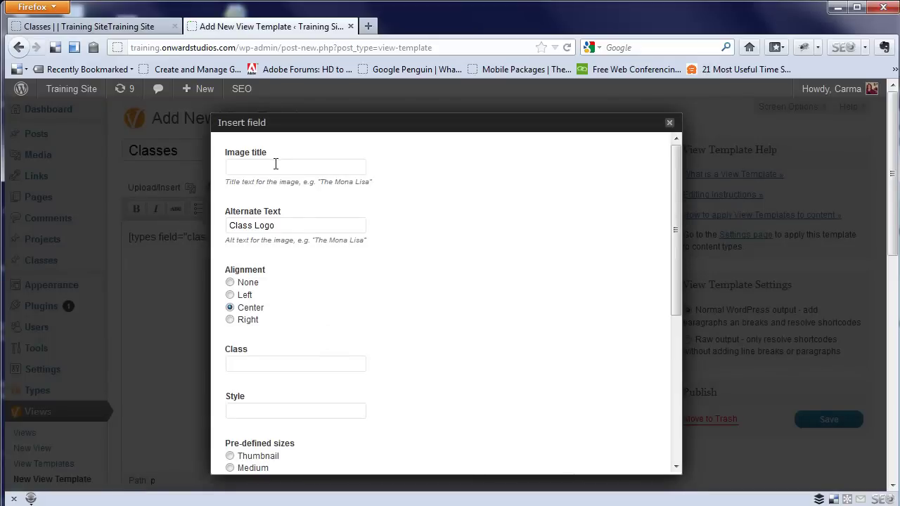
left_click(262, 167)
type("Class Logo")
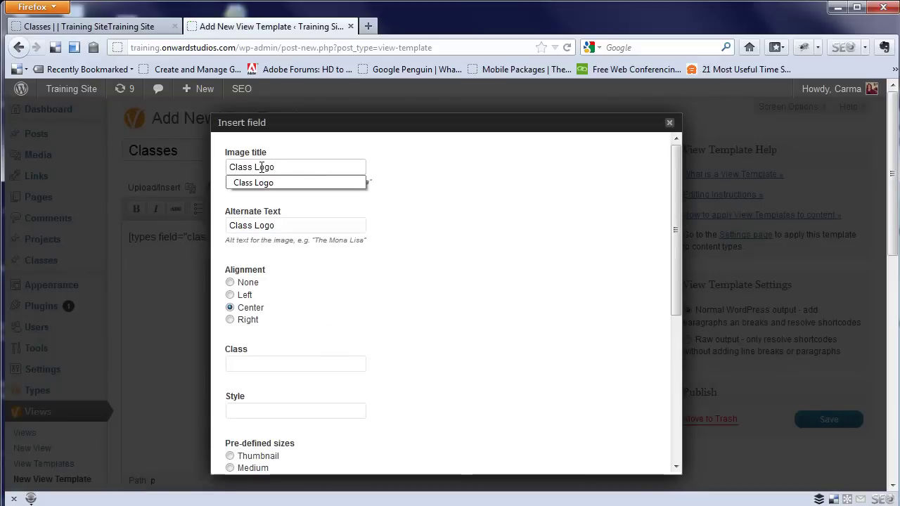
key("Down")
scroll(340, 355, "down", 5)
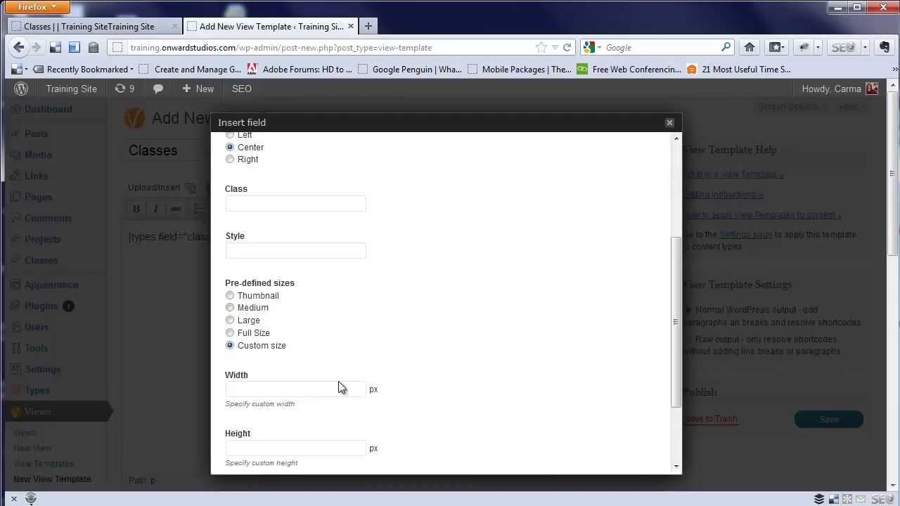
scroll(341, 387, "down", 3)
left_click(281, 449)
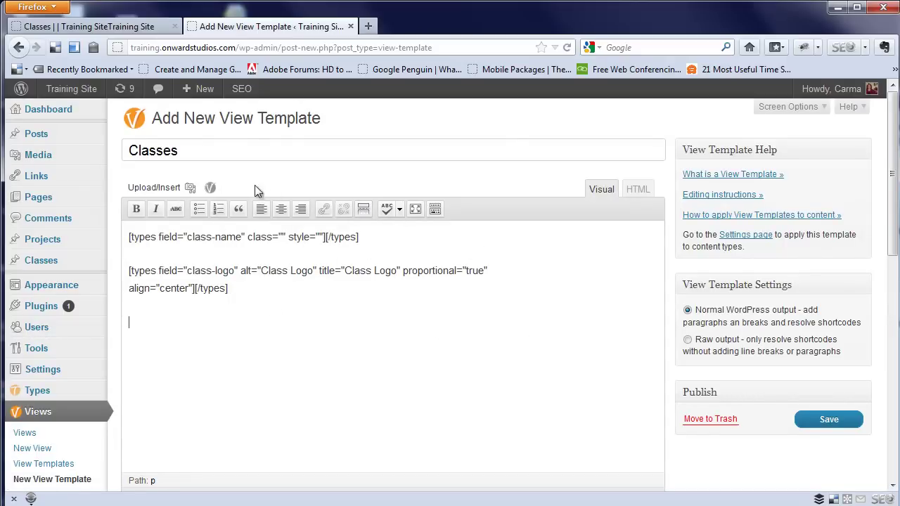
Insert the Class Description field below the logo, followed by the Start Date field shown as text
left_click(212, 187)
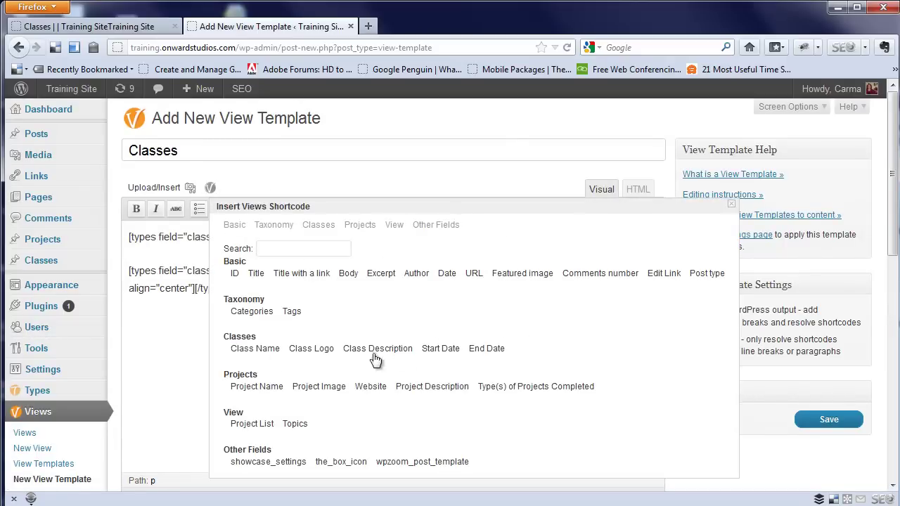
left_click(400, 350)
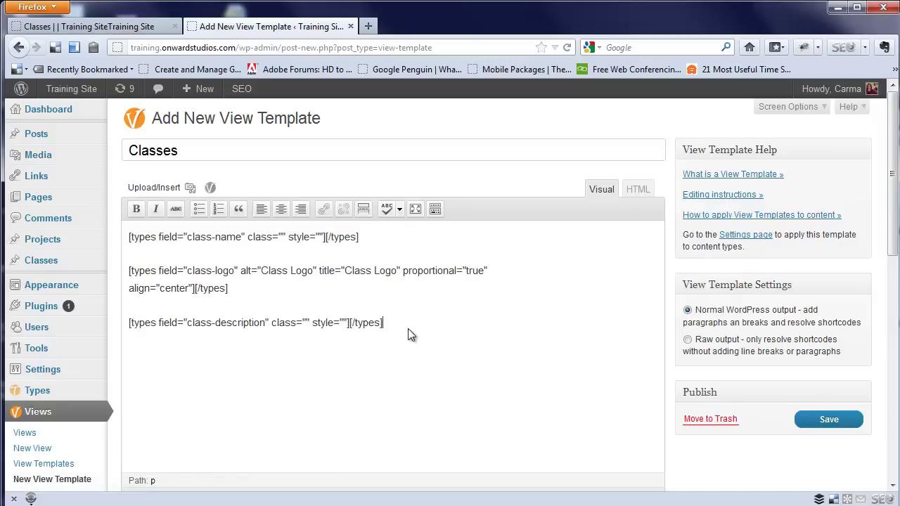
left_click(210, 188)
left_click(439, 349)
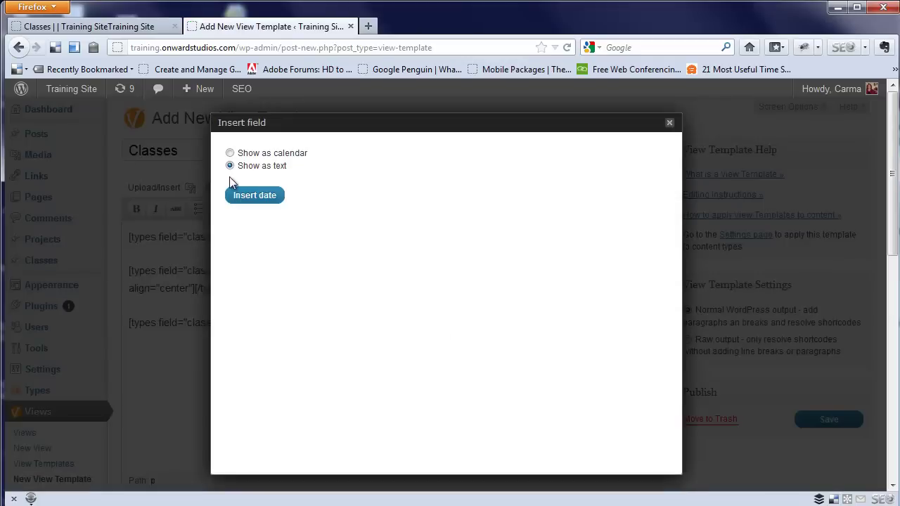
left_click(253, 195)
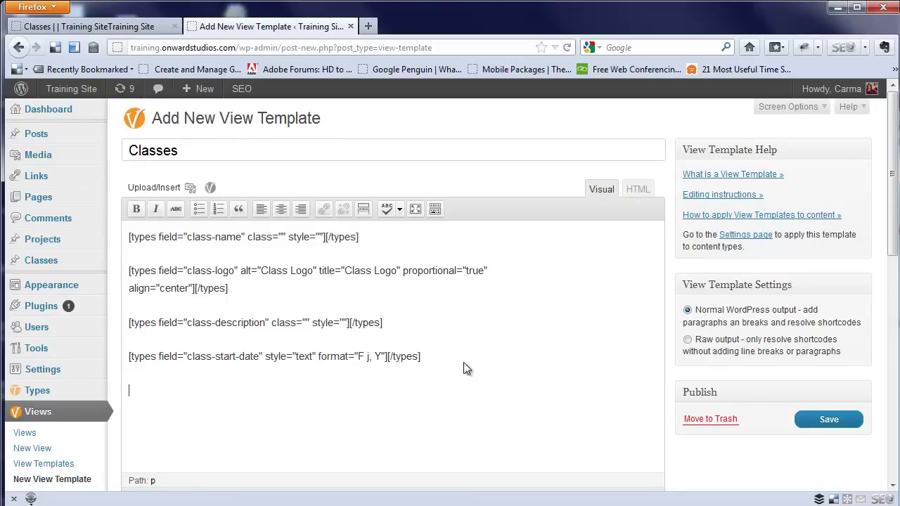
Insert the End Date field below the start date, shown as text instead of a calendar
left_click(210, 188)
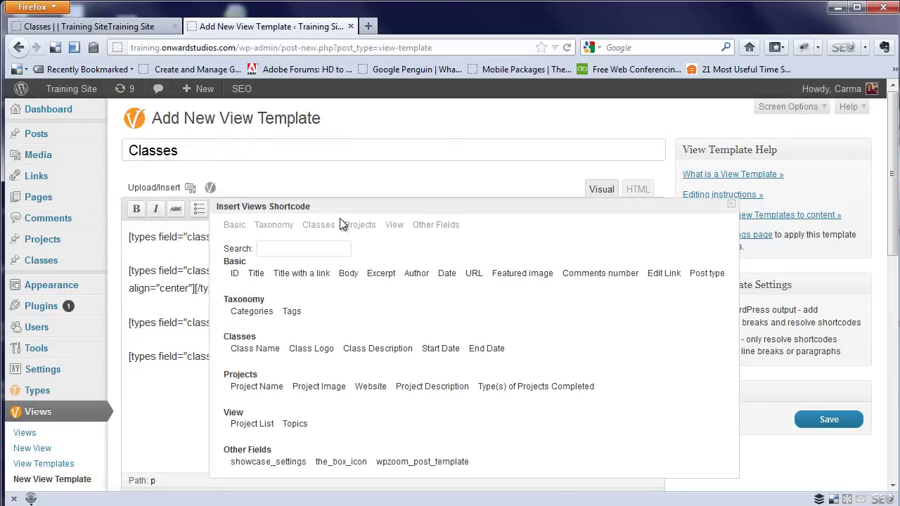
left_click(476, 347)
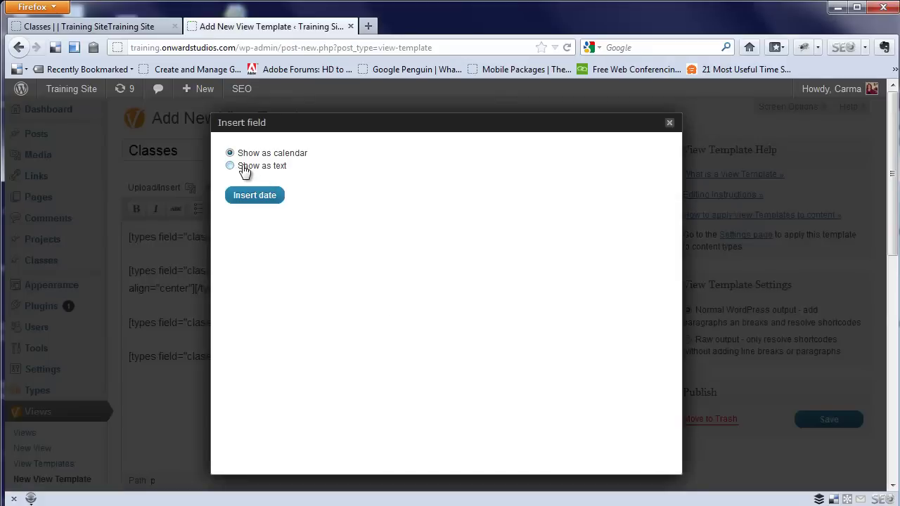
left_click(242, 167)
left_click(255, 200)
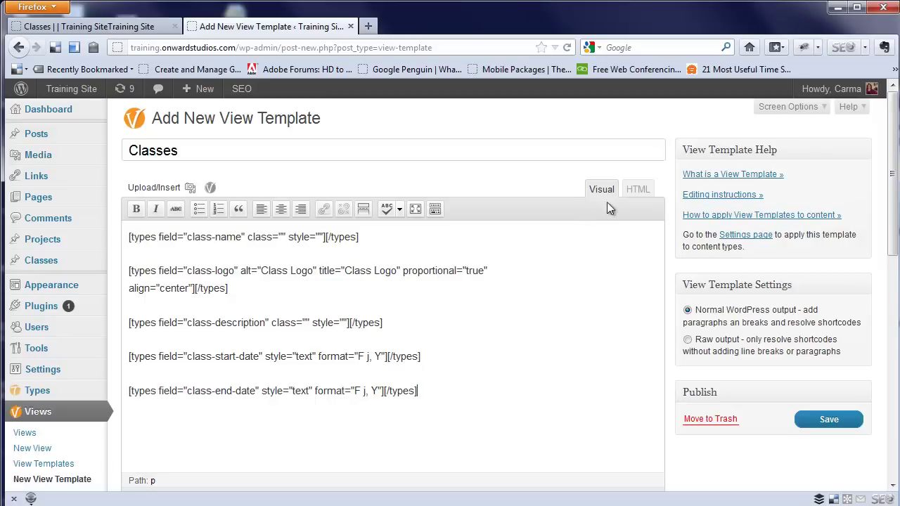
In the template's HTML code, add the opening tag <div class="class-info"> on its own line above the class name shortcode
left_click(640, 194)
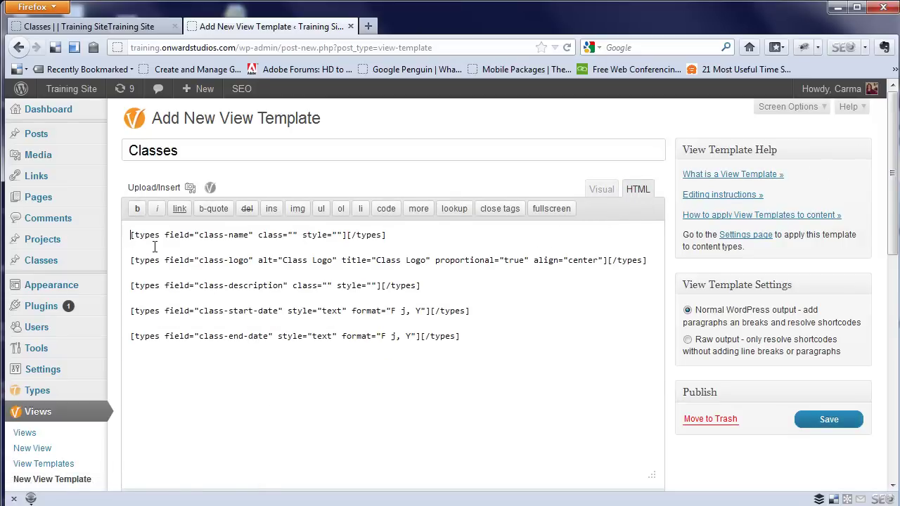
key("Return")
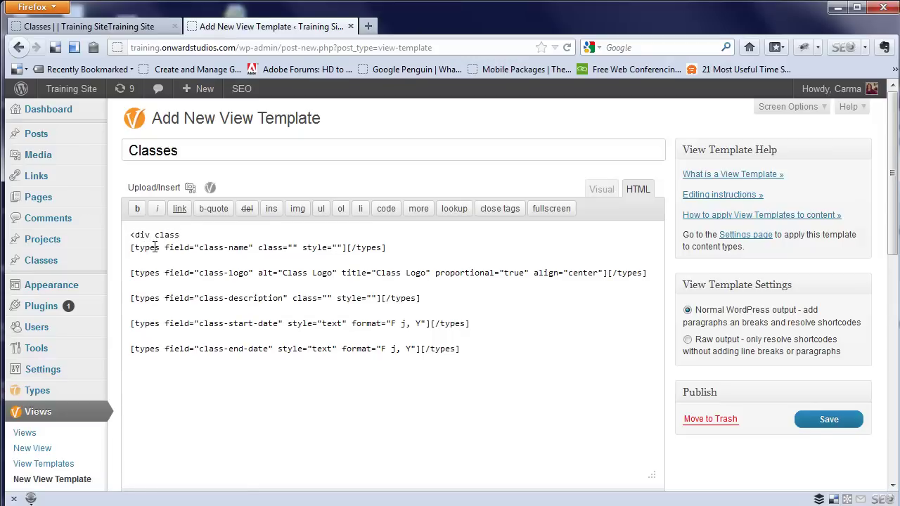
type("<div class=\"class-info")
Label the start date shortcode "Dates:" and join the end date shortcode to the same line with a hyphen between them
type("Dates:")
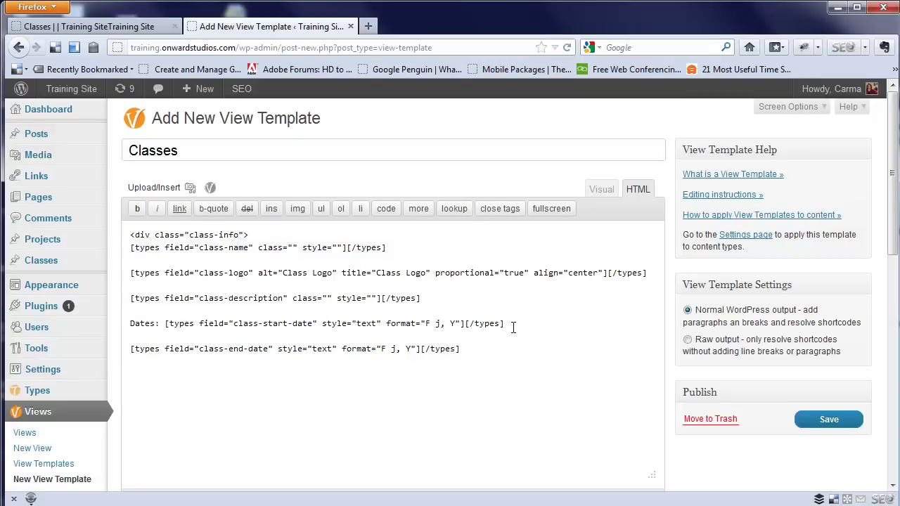
key("Delete")
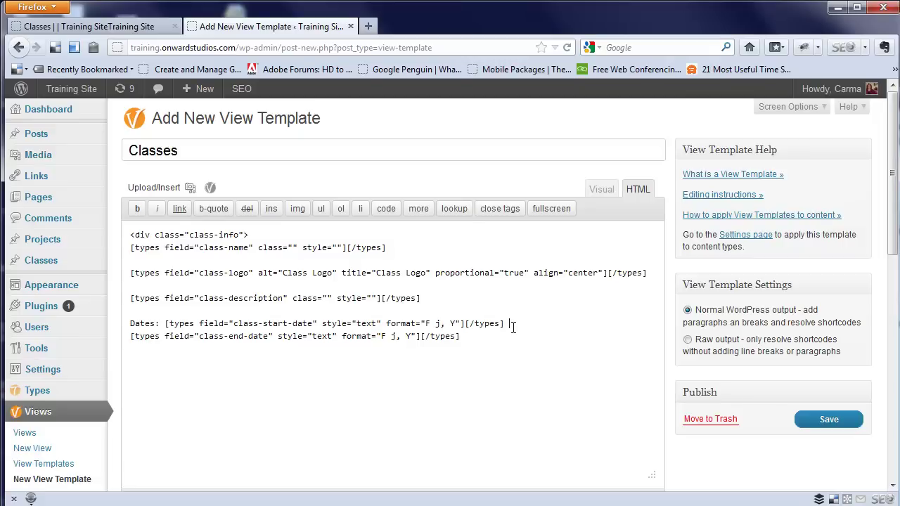
key("Delete")
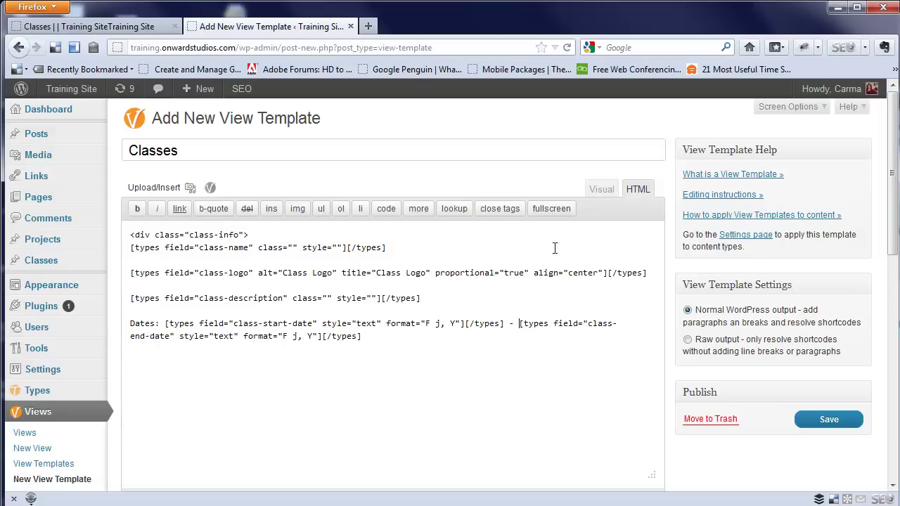
double_click(511, 324)
Add a <div> tag on a new line after the dates and save the view template
left_click(379, 337)
key("Delete")
type("<div>")
left_click(826, 421)
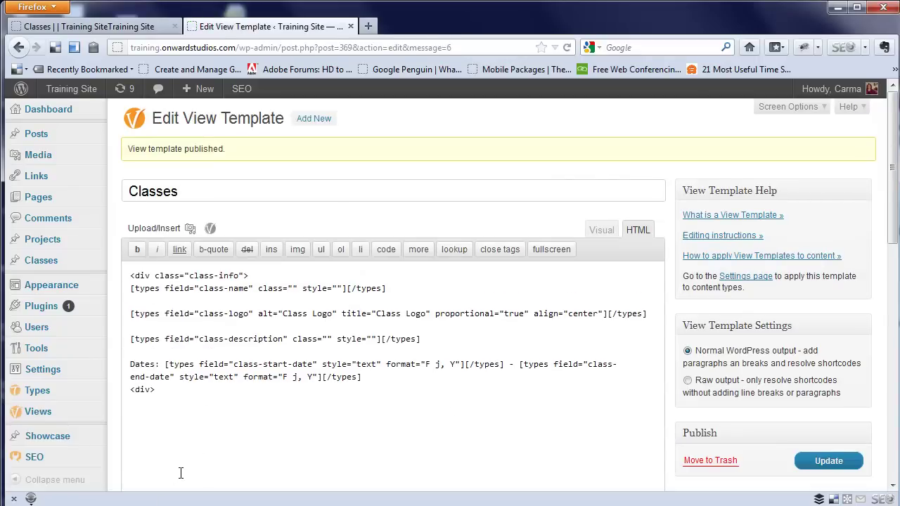
Check the view templates list, open the Premiere Pro class for editing, and select Classes as its content template
mouse_move(40, 412)
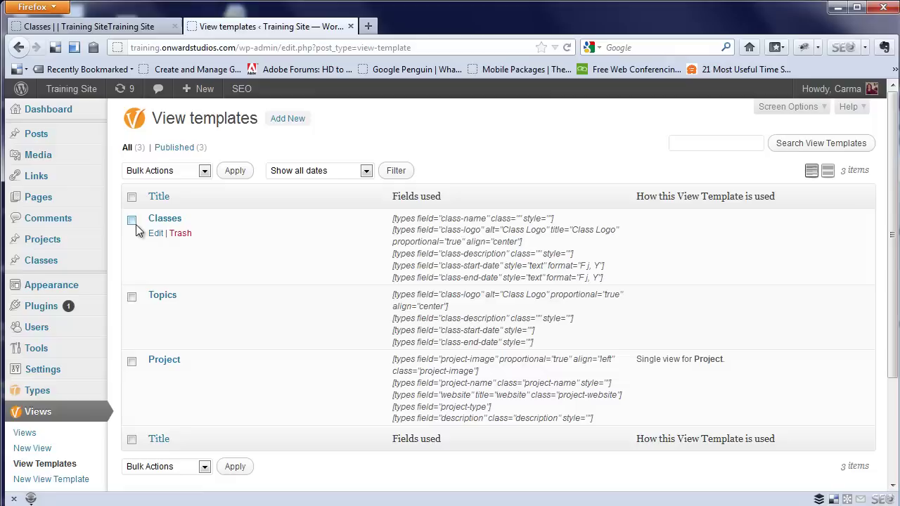
mouse_move(44, 263)
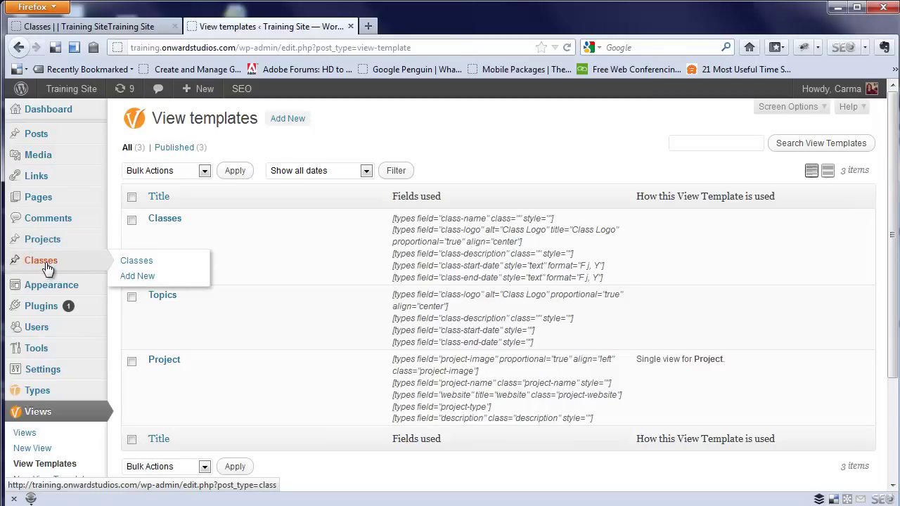
left_click(139, 265)
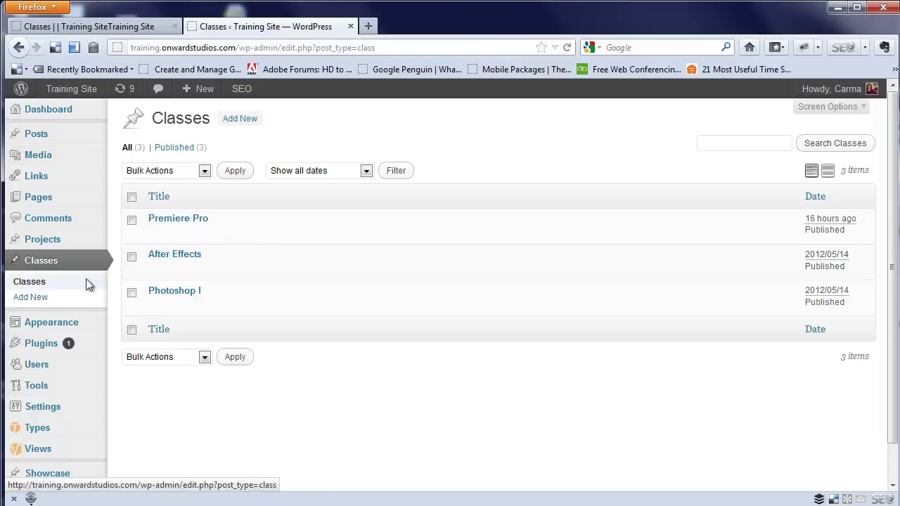
left_click(155, 234)
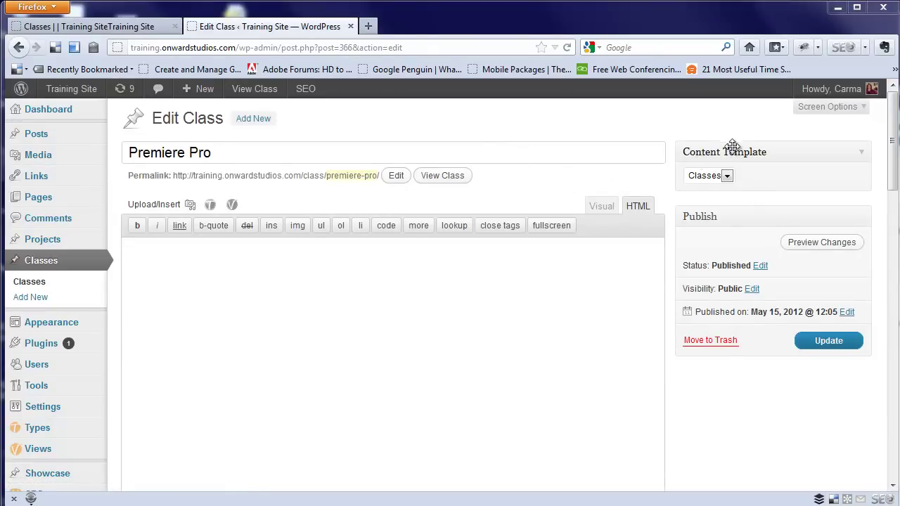
left_click(727, 177)
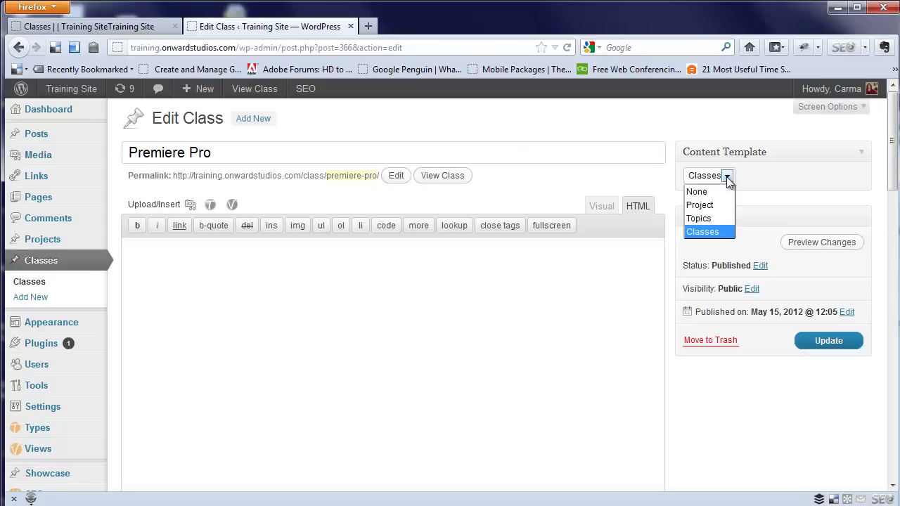
left_click(710, 234)
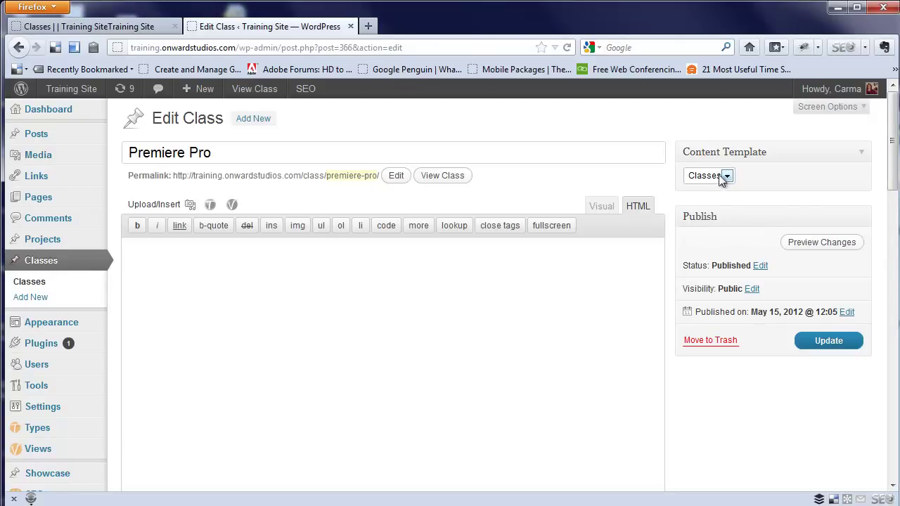
Examine the Premiere Pro class's name, logo, description, start date and end date fields
scroll(488, 291, "down", 10)
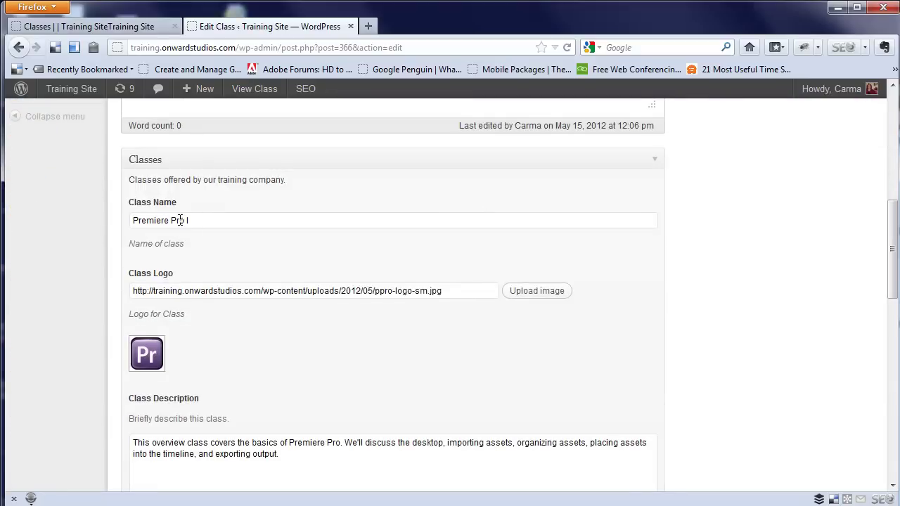
left_click_drag(201, 222, 121, 220)
left_click_drag(460, 288, 109, 302)
left_click_drag(202, 221, 172, 248)
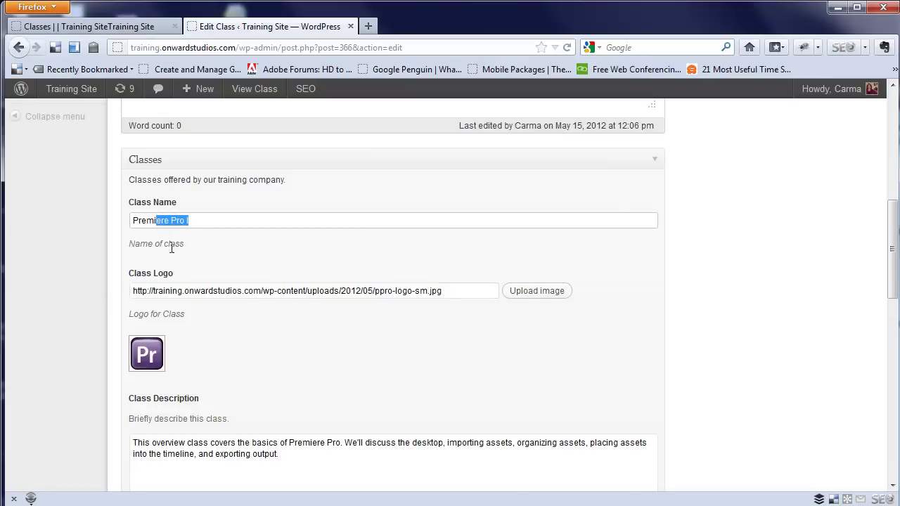
triple_click(186, 288)
left_click(185, 291)
scroll(249, 345, "down", 4)
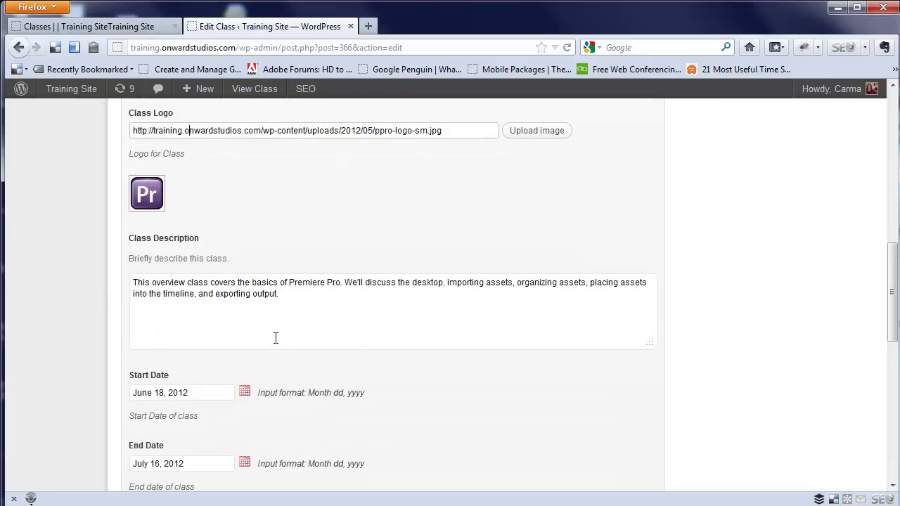
scroll(276, 338, "down", 2)
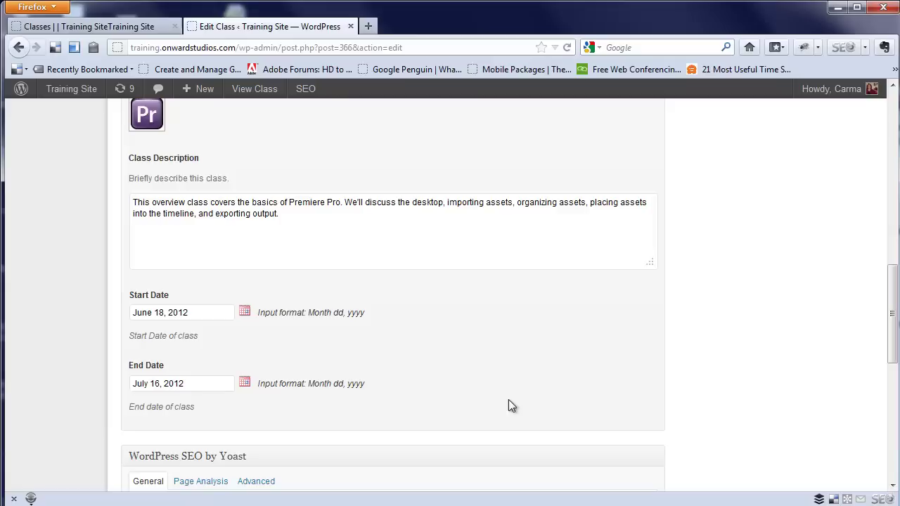
Preview the Premiere Pro class, examine how the template displays its class name, and return to the class editor
scroll(528, 386, "up", 15)
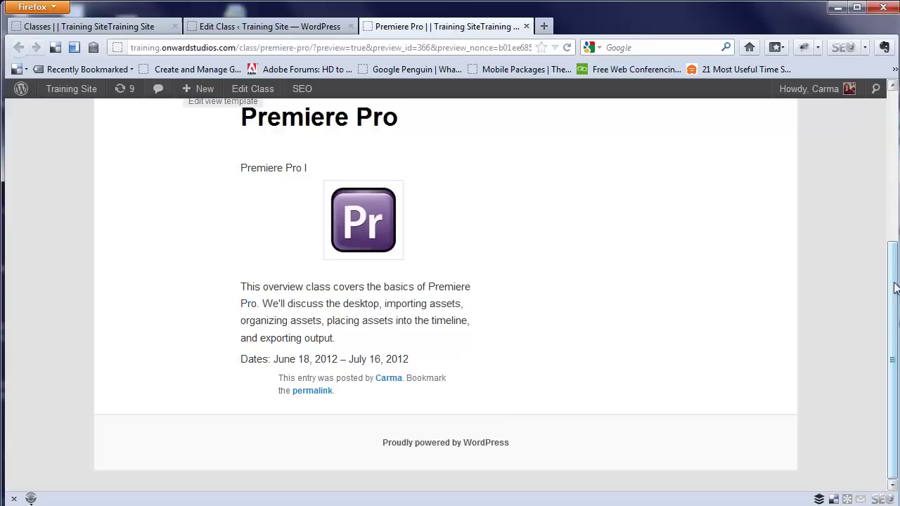
left_click_drag(894, 289, 894, 284)
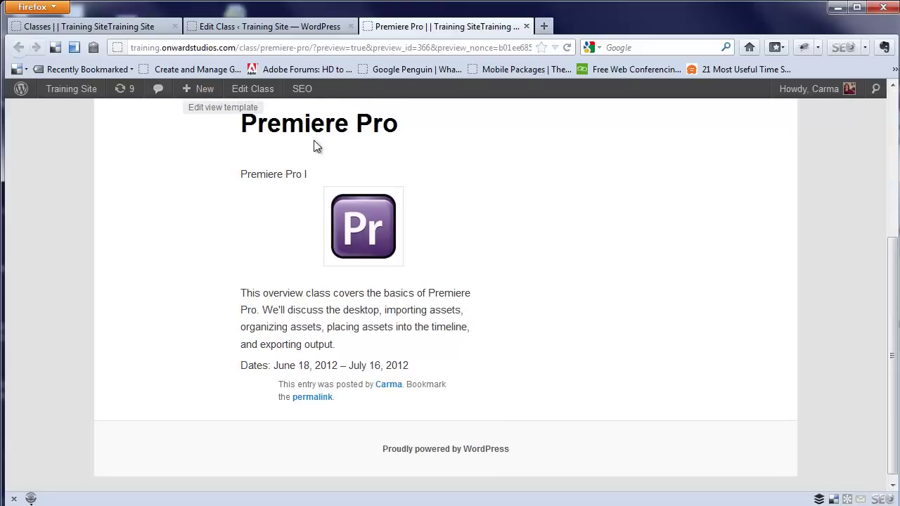
left_click_drag(311, 176, 236, 185)
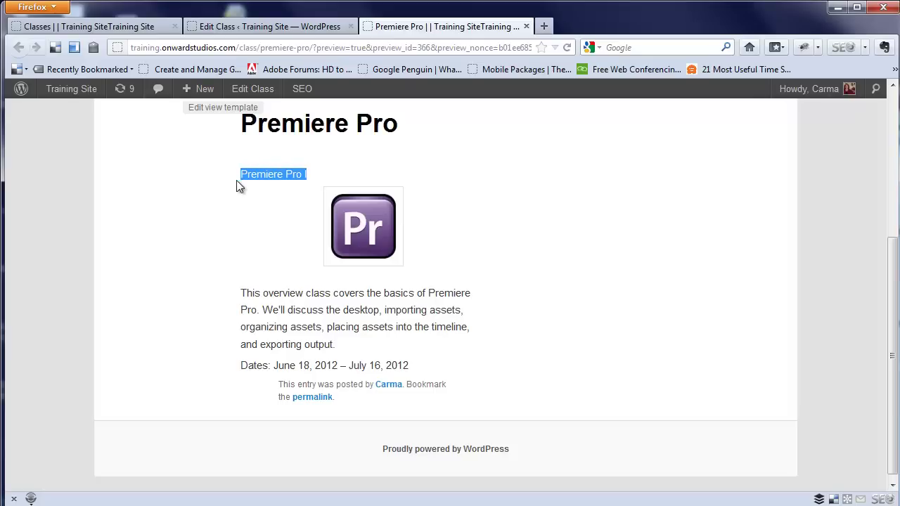
left_click(311, 177)
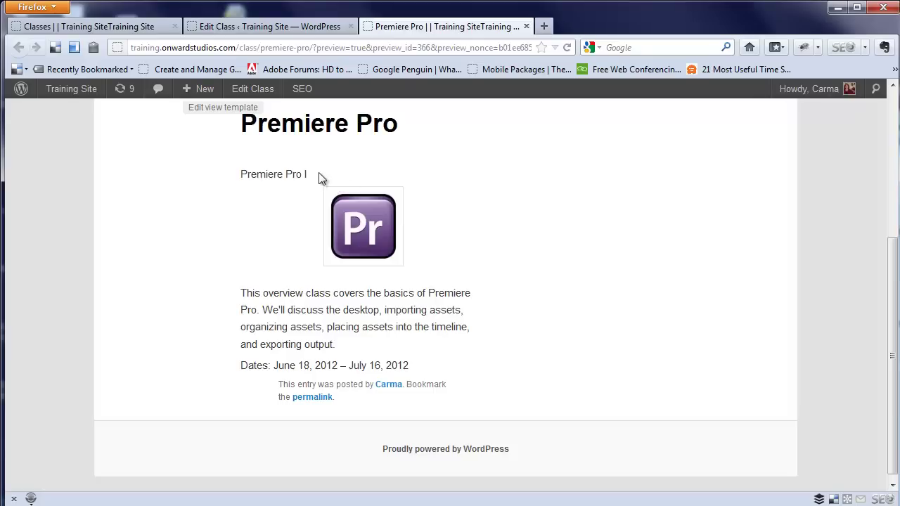
left_click_drag(317, 177, 232, 183)
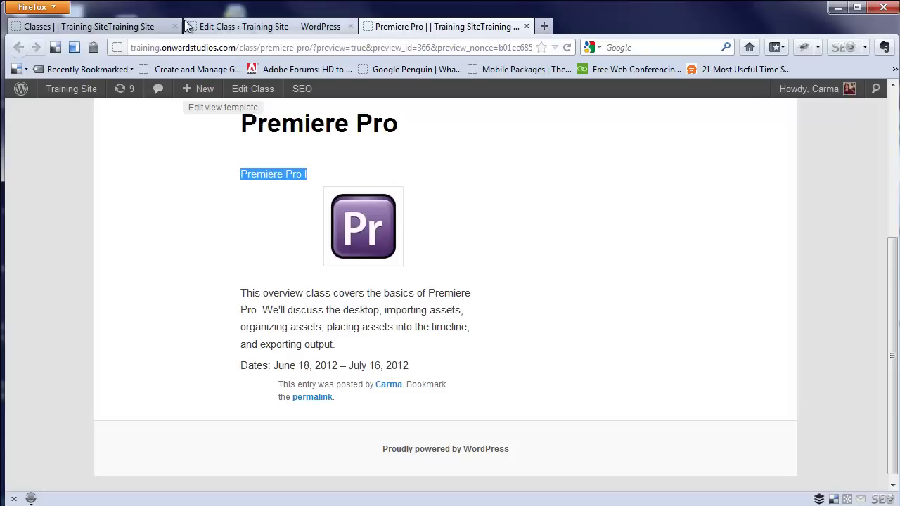
left_click(228, 28)
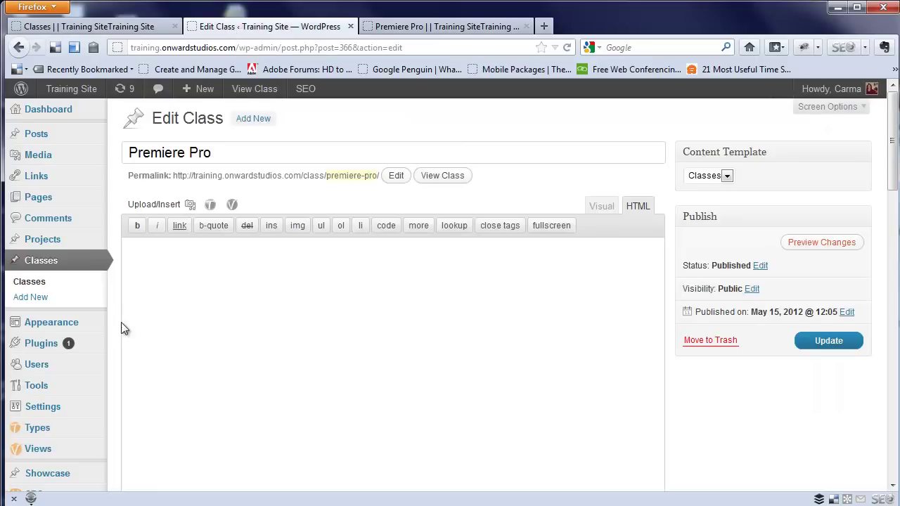
Open the Classes view template for editing, delete its class-name shortcode line, and save the template
scroll(70, 352, "down", 2)
mouse_move(14, 291)
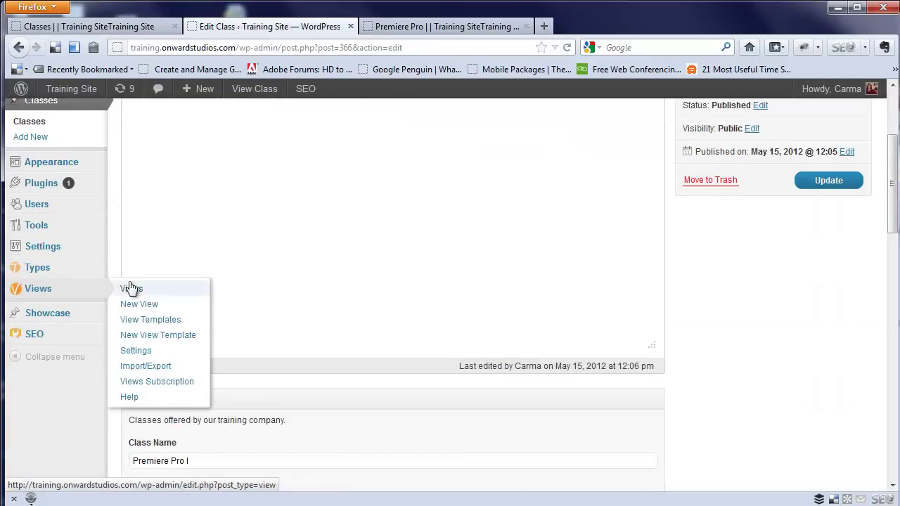
left_click(155, 320)
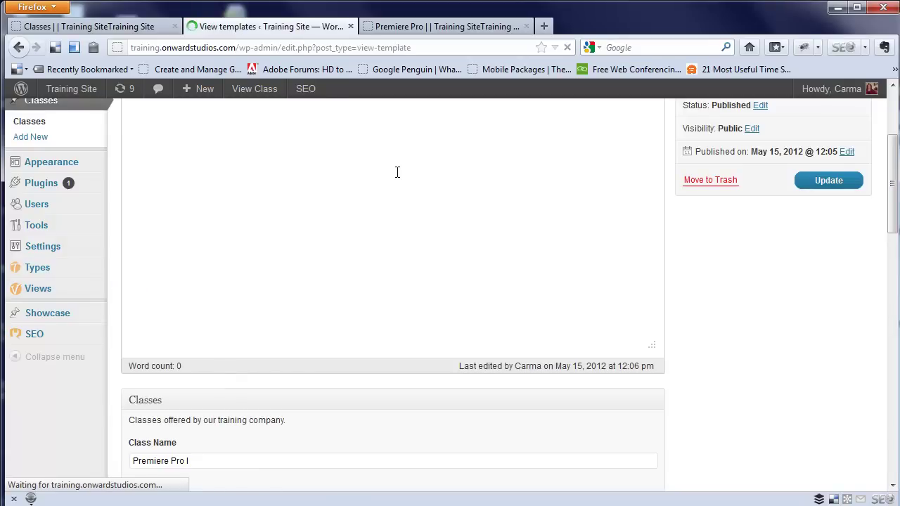
mouse_move(215, 227)
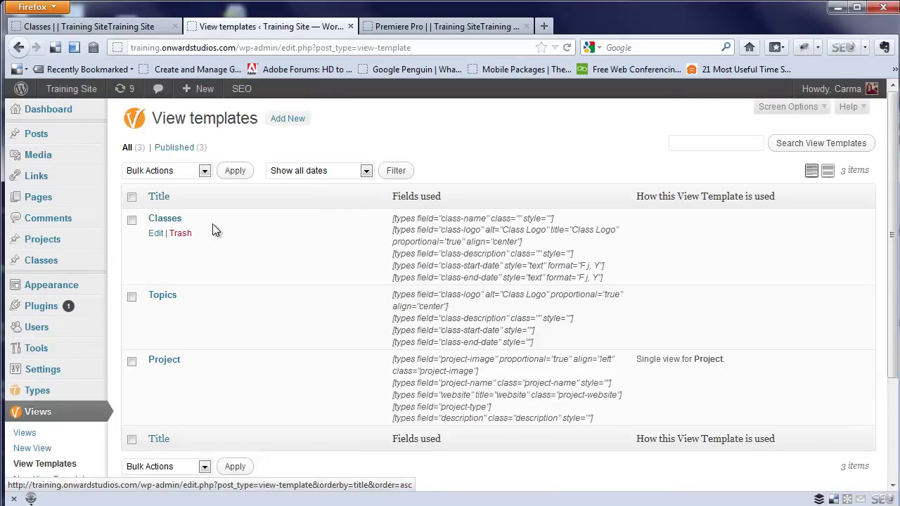
left_click(156, 234)
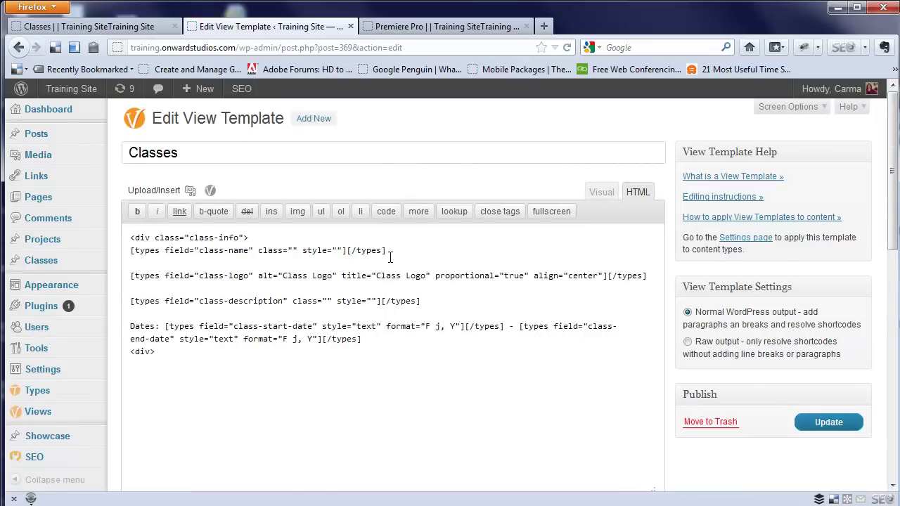
left_click_drag(394, 254, 114, 254)
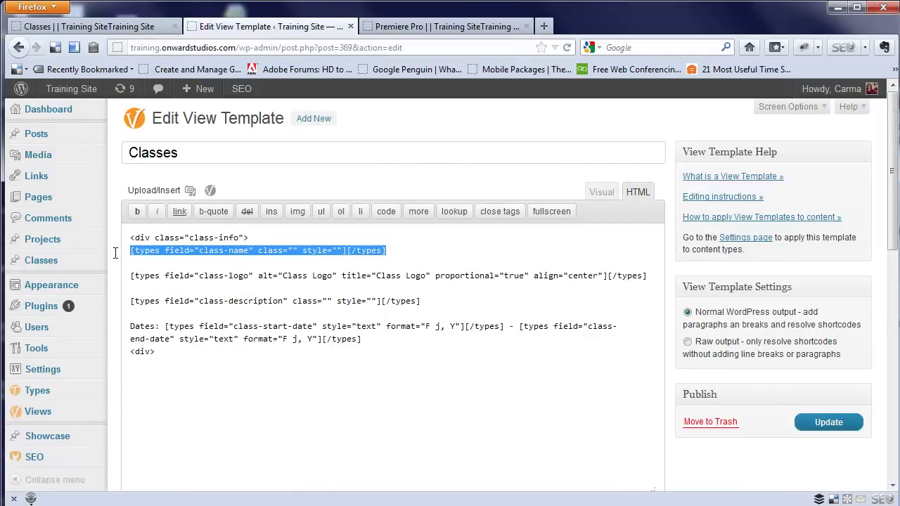
key("Delete")
key("Delete")
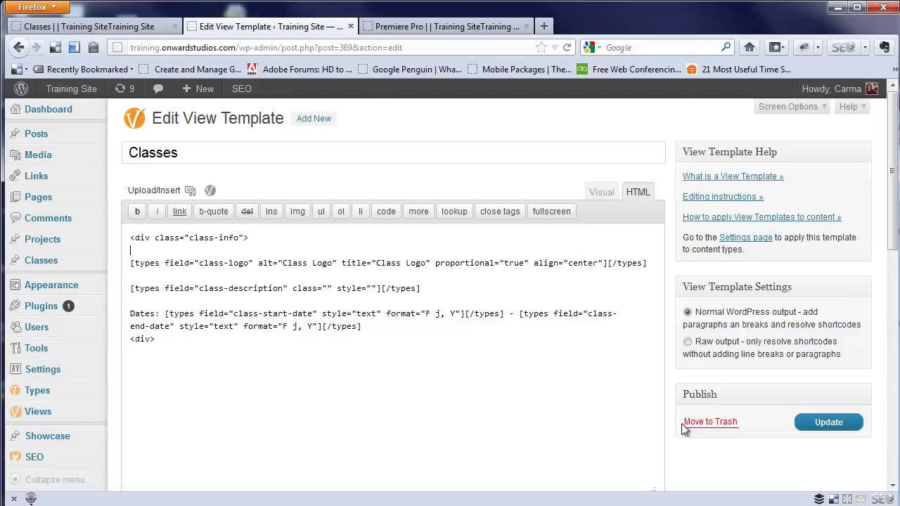
left_click(805, 420)
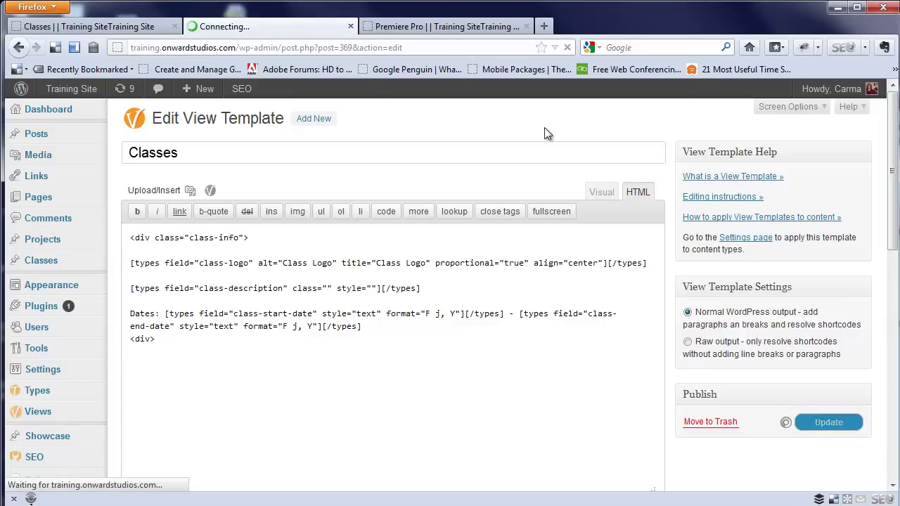
Reload the Premiere Pro class preview to check how the template displays, and return to the view template editor
left_click(480, 28)
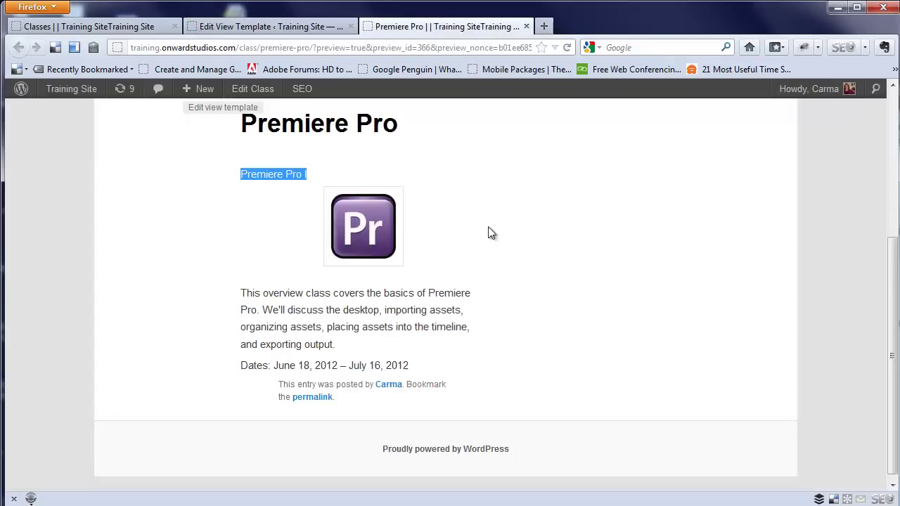
left_click(567, 48)
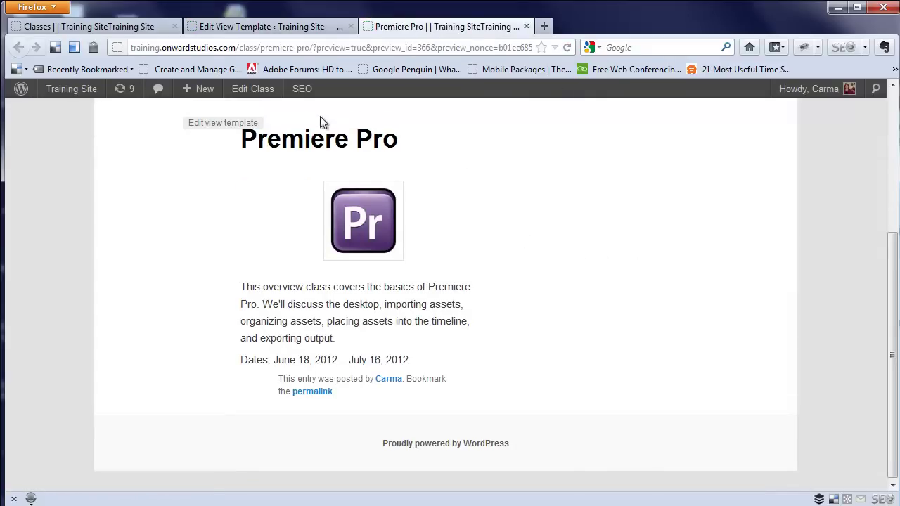
left_click(295, 27)
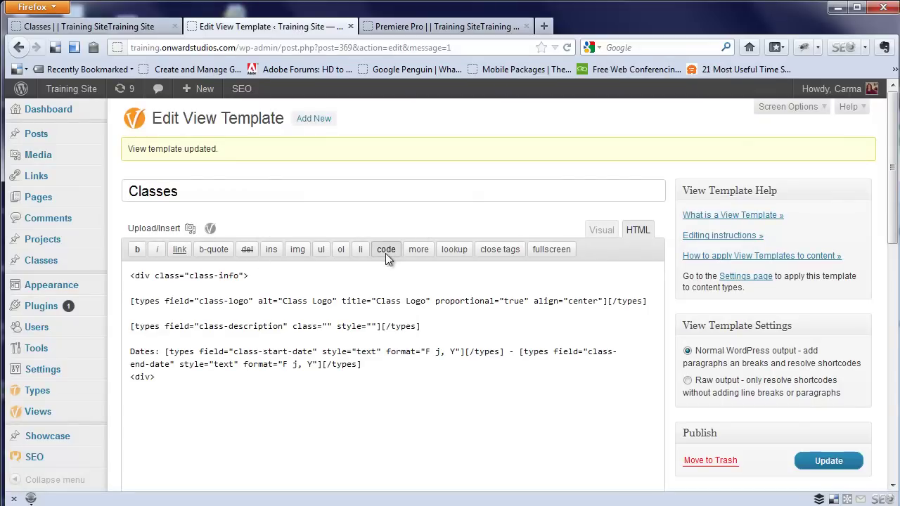
Create a new view from the Views list and title it Classes
mouse_move(38, 411)
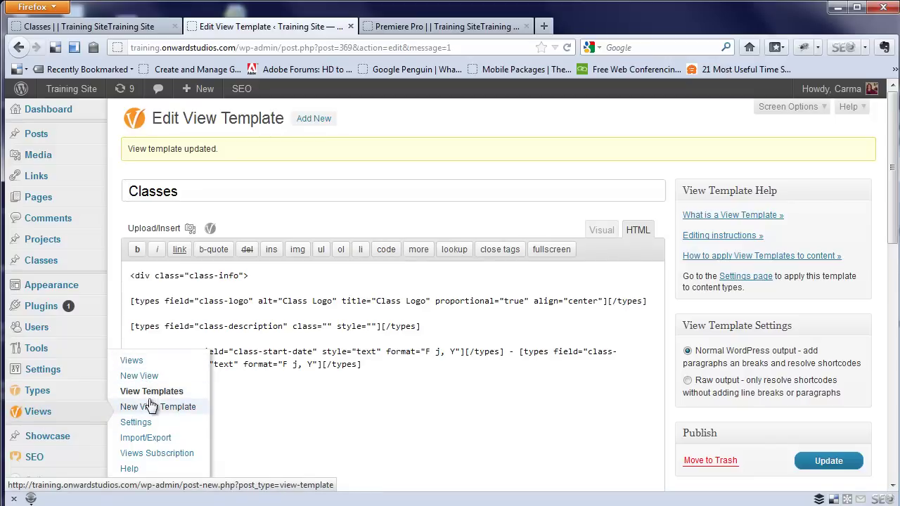
left_click(130, 366)
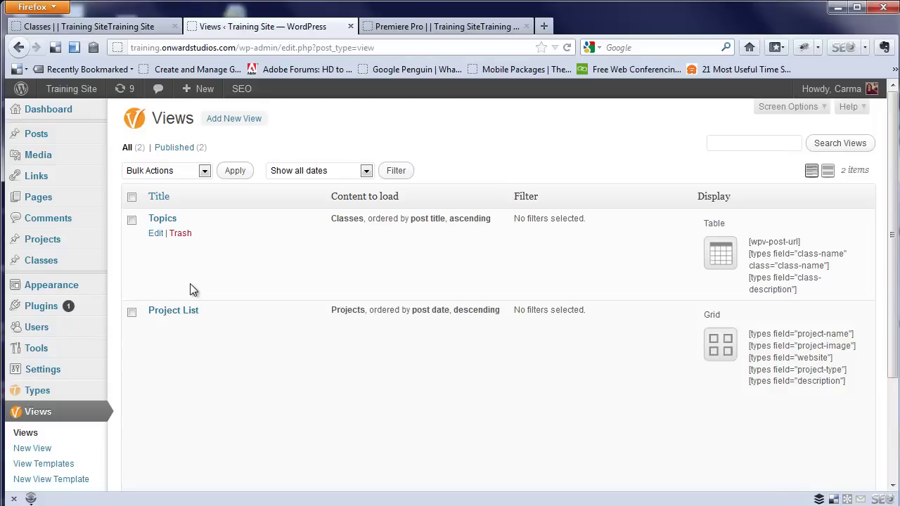
left_click(248, 121)
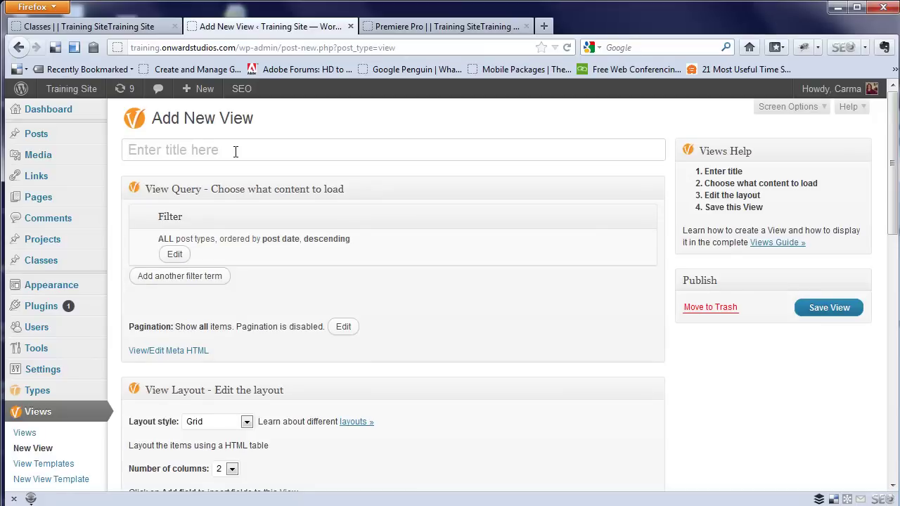
type("Classes")
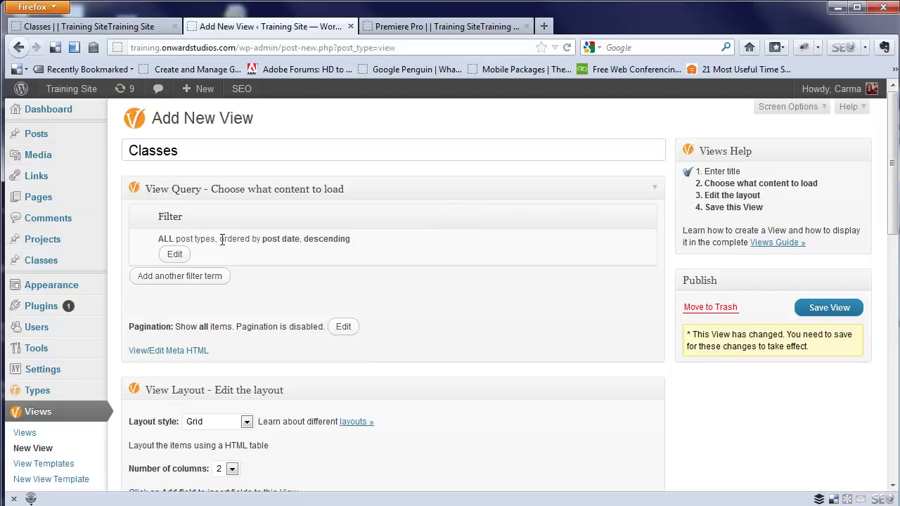
Open the view query filter for editing and select Classes as the content type to load
left_click(175, 255)
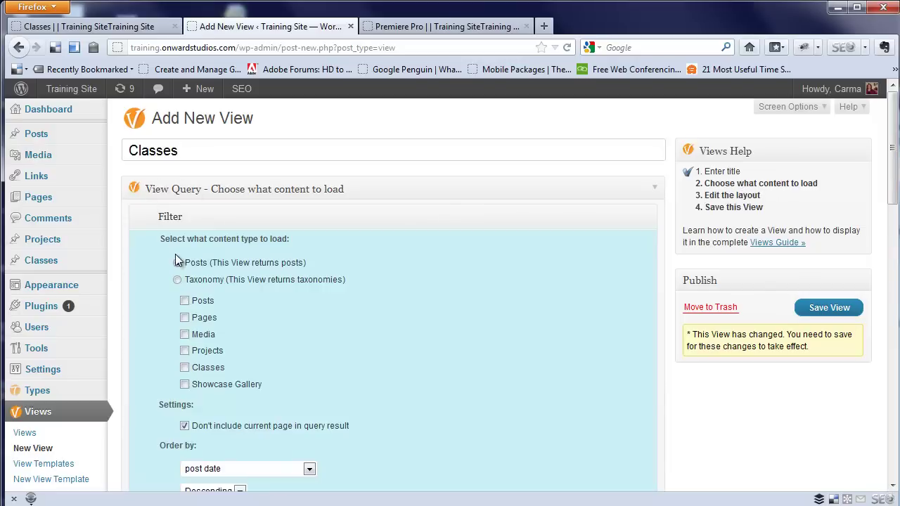
scroll(395, 334, "down", 2)
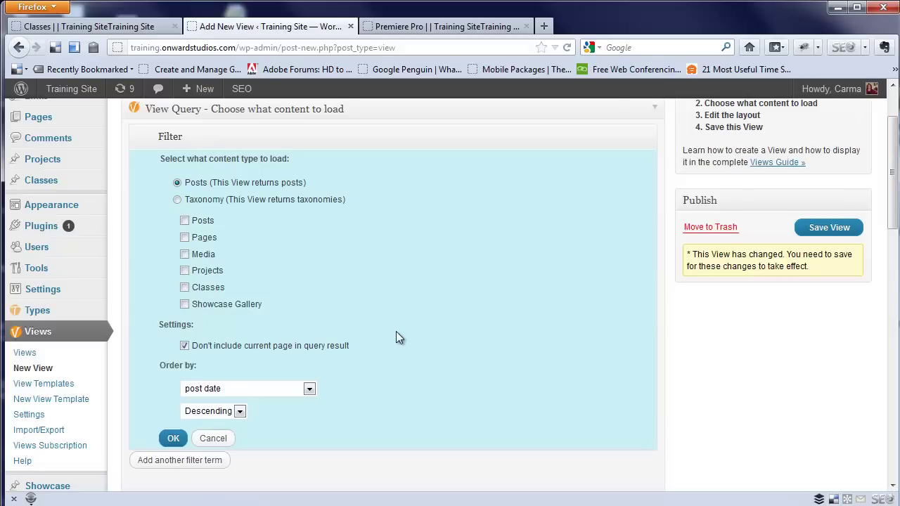
left_click(184, 287)
Order the query results by post title, ascending, and apply the filter settings
scroll(430, 299, "down", 4)
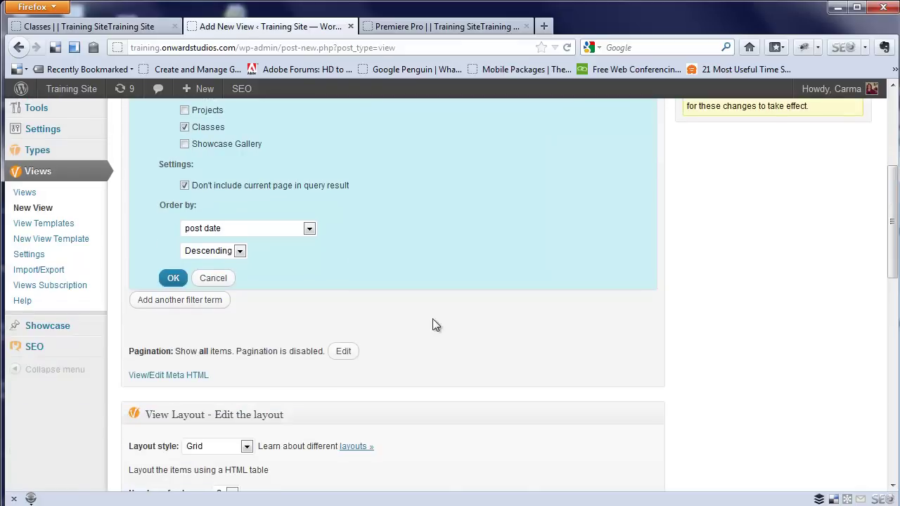
left_click(309, 228)
left_click(308, 228)
left_click(308, 229)
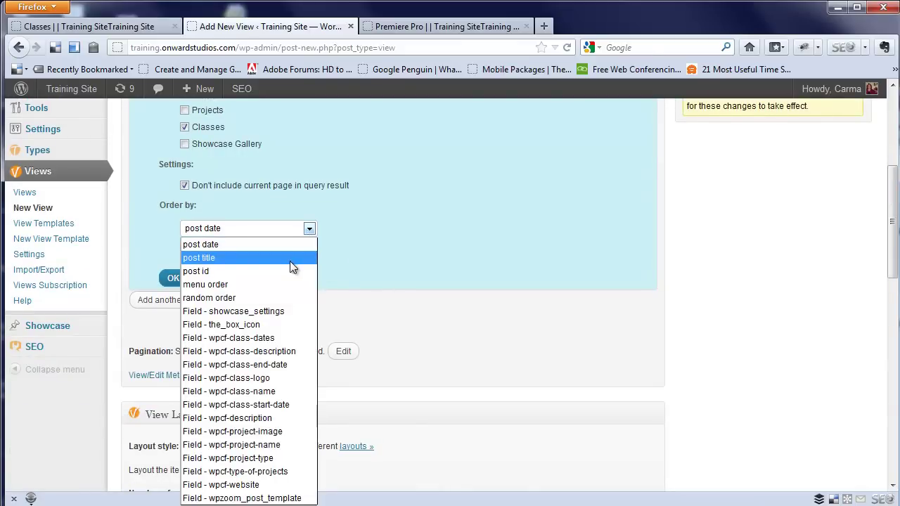
left_click(290, 259)
left_click(239, 251)
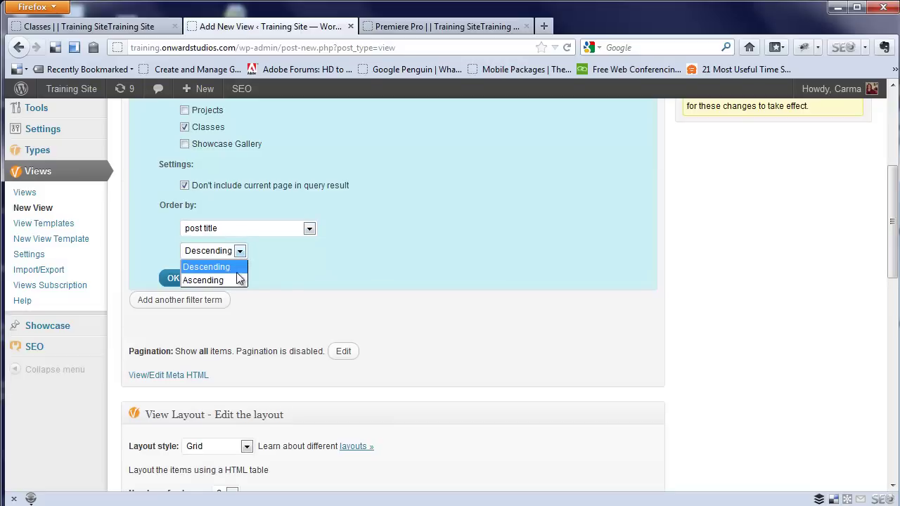
left_click(237, 281)
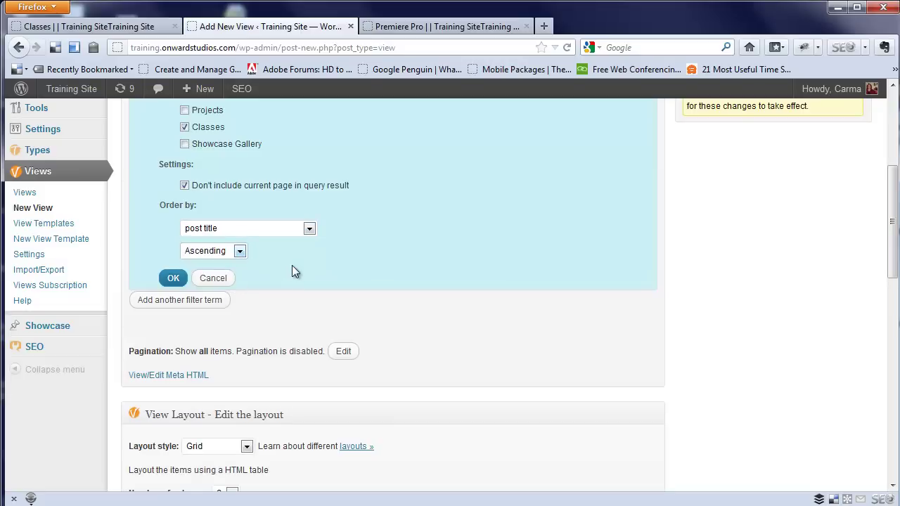
left_click(173, 279)
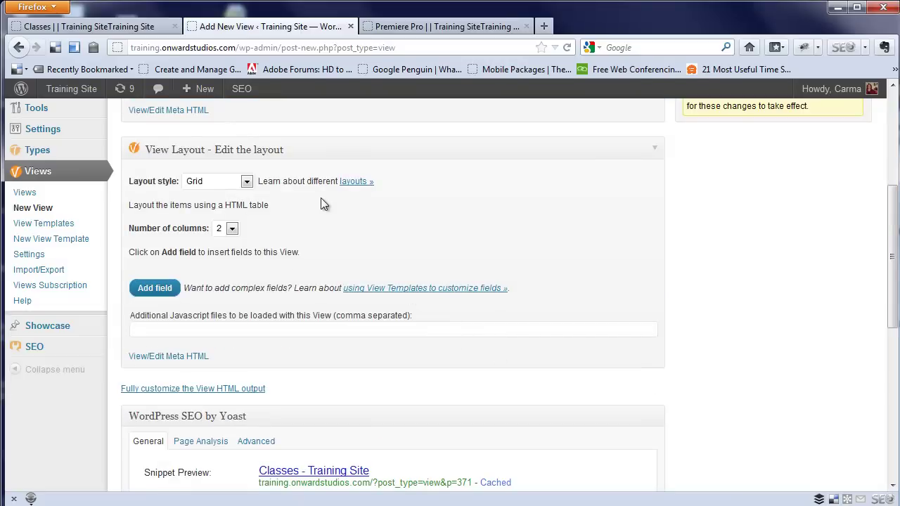
scroll(290, 207, "up", 2)
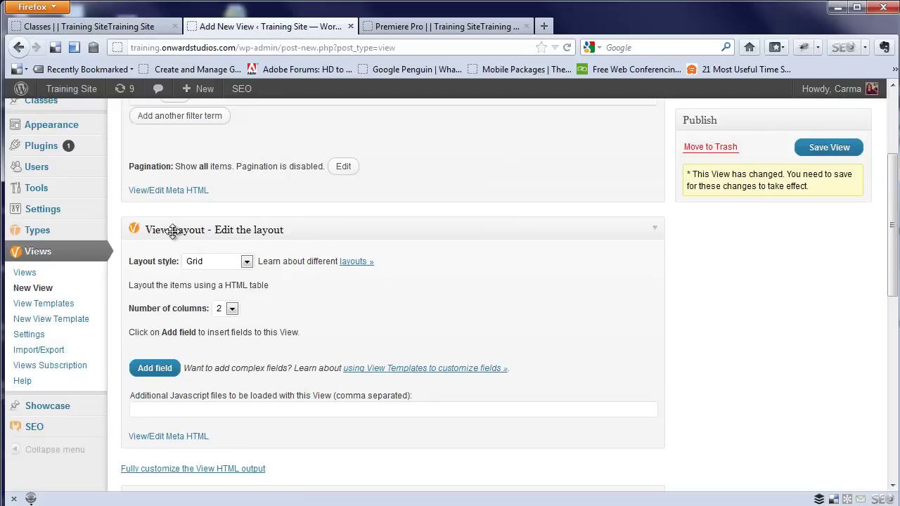
scroll(307, 276, "up", 4)
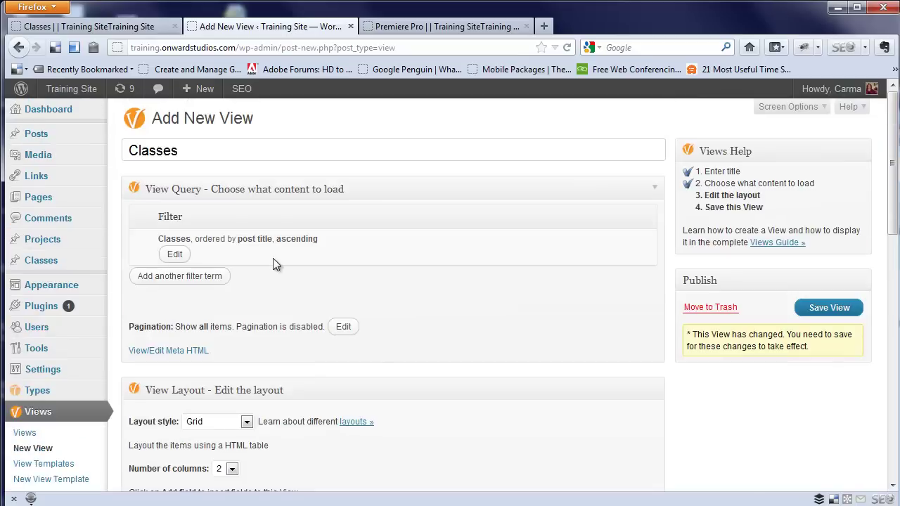
Set the view's layout style to Table
scroll(268, 217, "down", 2)
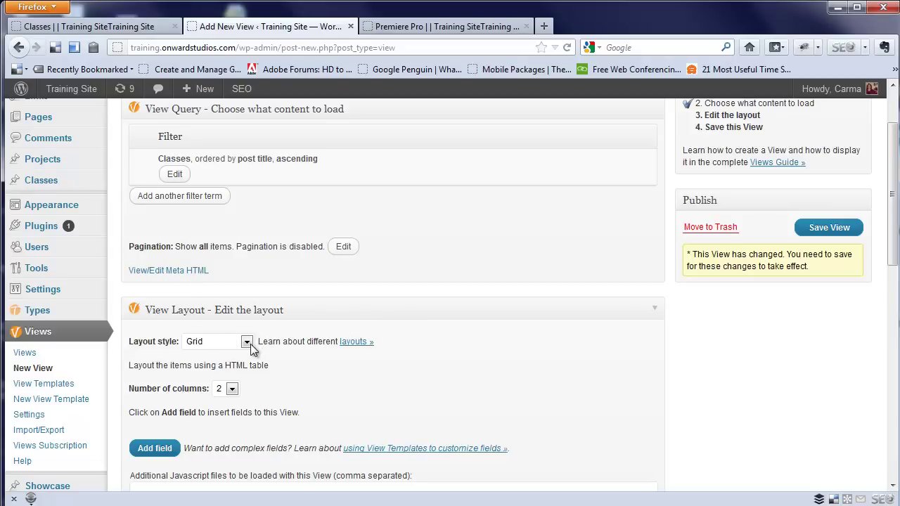
left_click(249, 344)
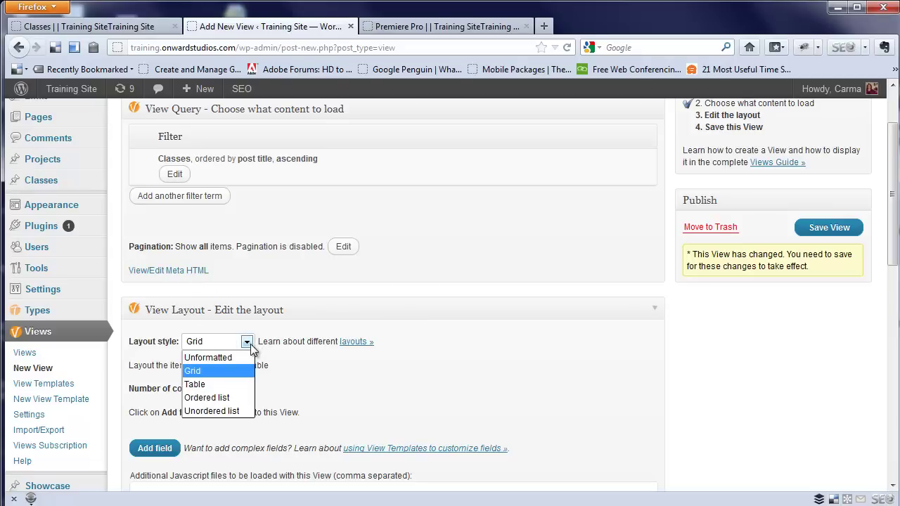
left_click(203, 388)
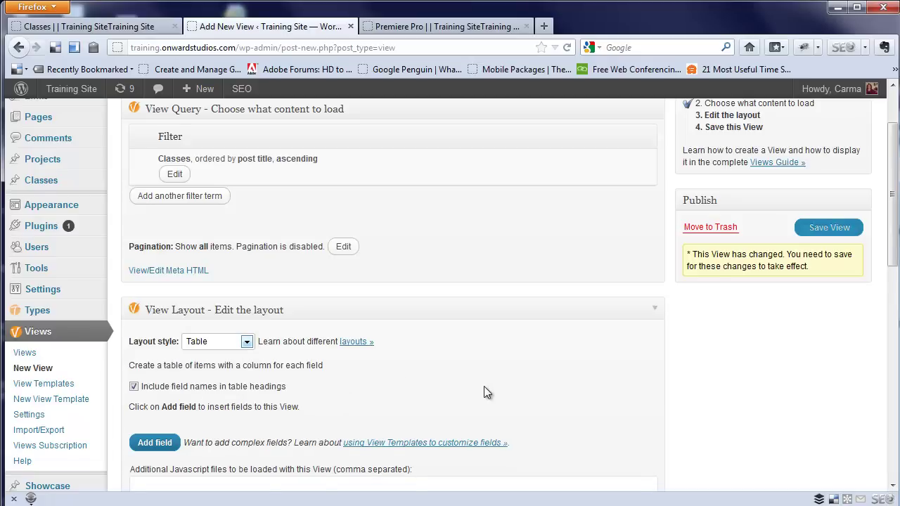
Show the Meta HTML of the view layout and examine the generated table code
scroll(417, 365, "down", 2)
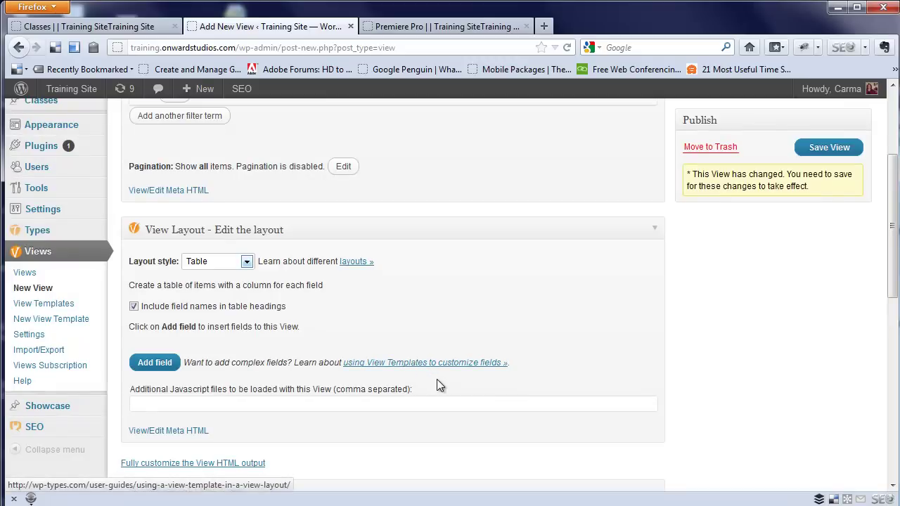
scroll(469, 406, "down", 2)
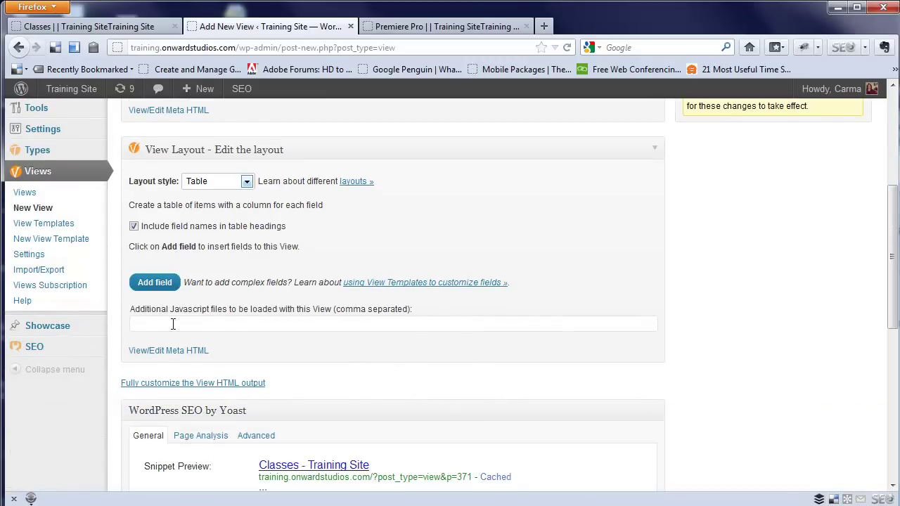
left_click(181, 354)
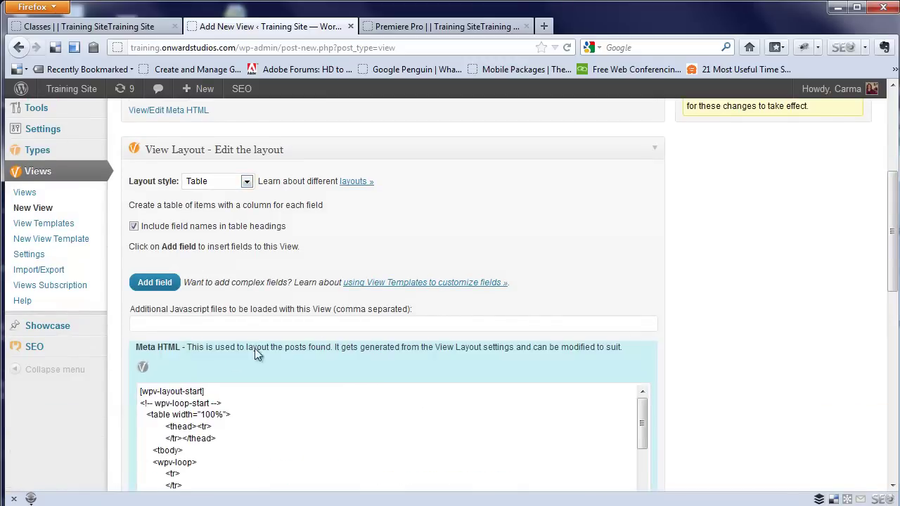
scroll(333, 345, "down", 2)
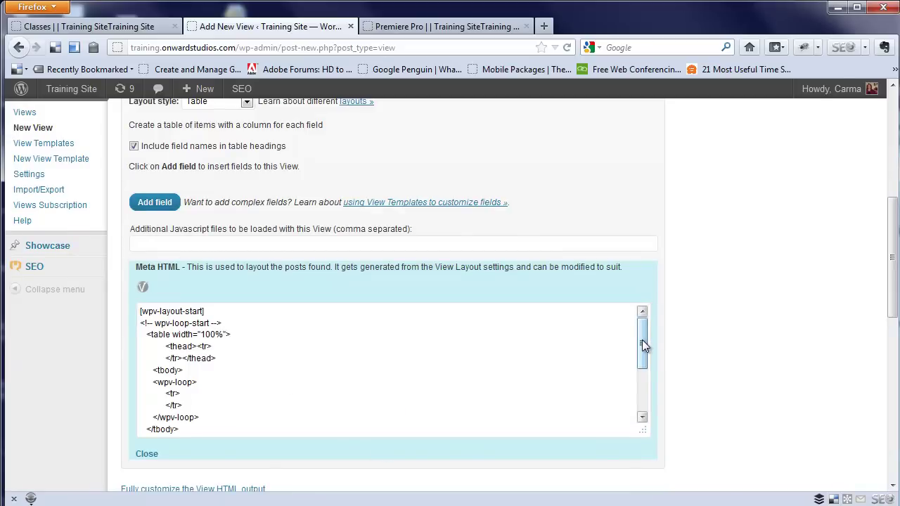
mouse_move(641, 339)
left_mouse_down()
mouse_move(645, 350)
mouse_move(648, 330)
left_mouse_up()
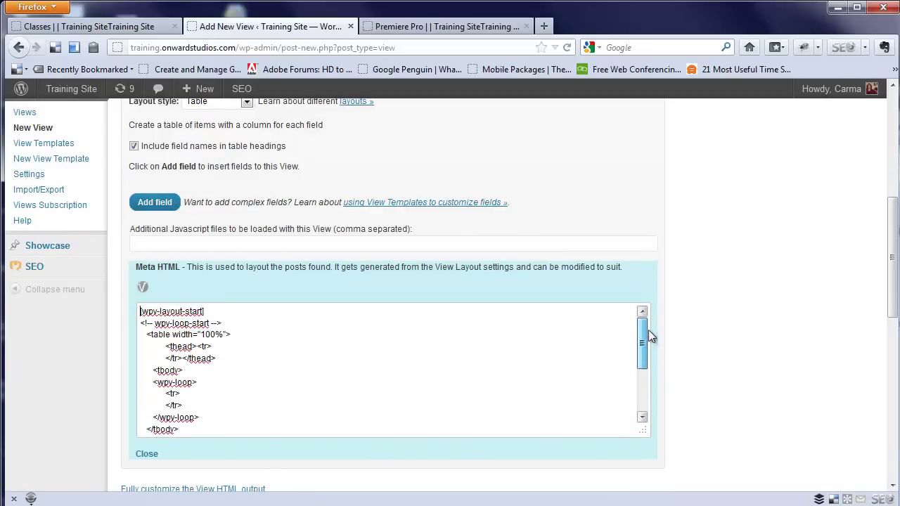
Add the Class Name and Class Description fields to the view's table layout
scroll(173, 312, "up", 3)
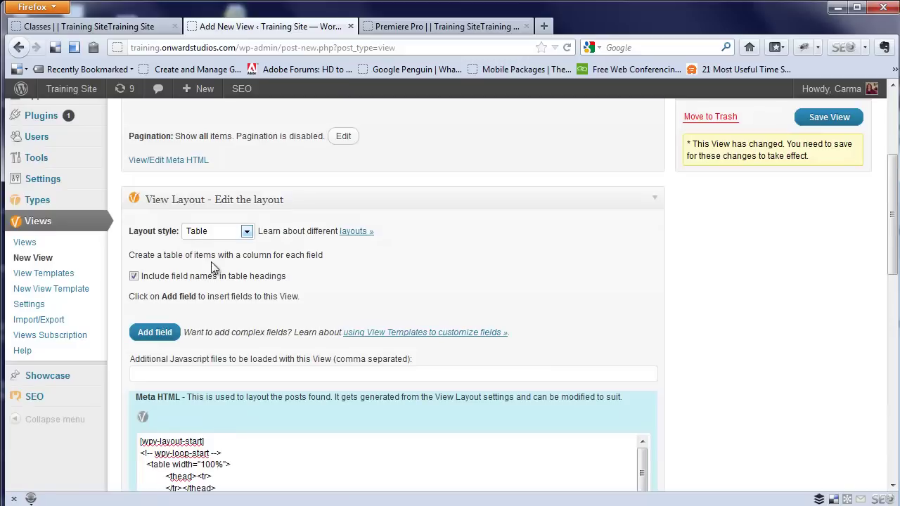
left_click(156, 334)
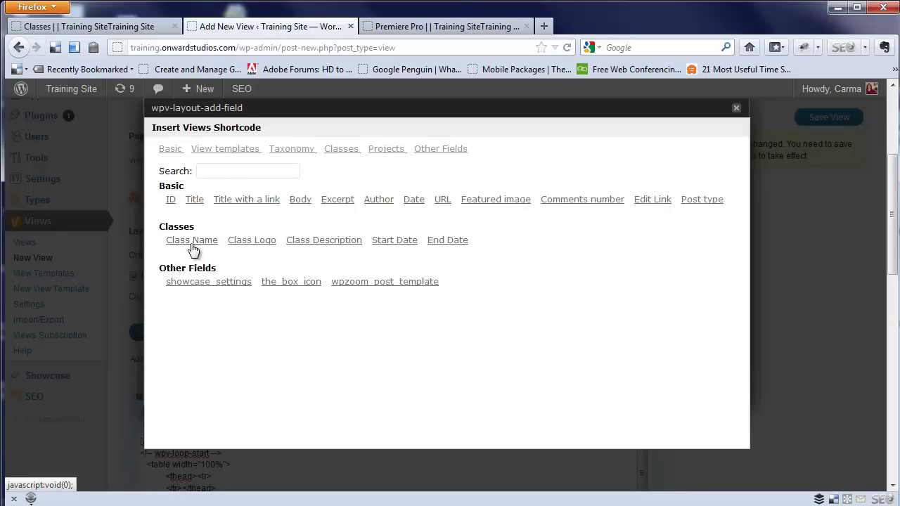
left_click(192, 242)
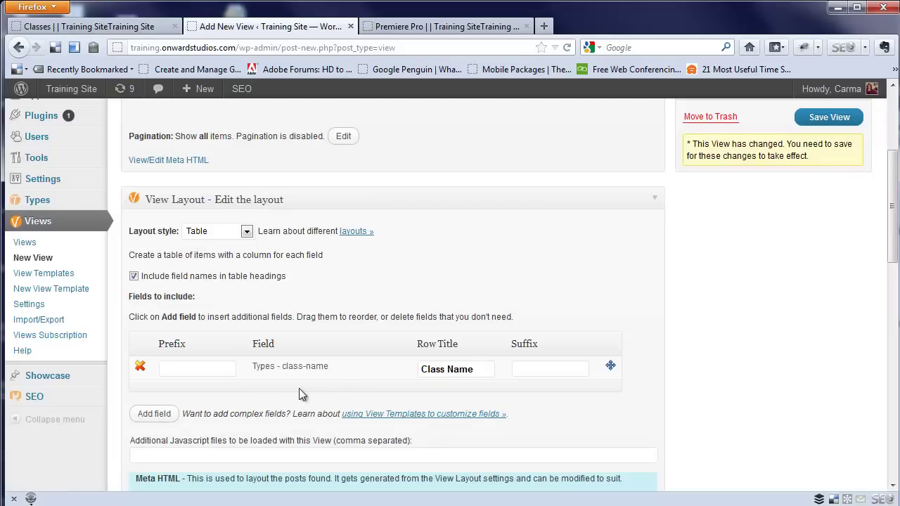
left_click(154, 414)
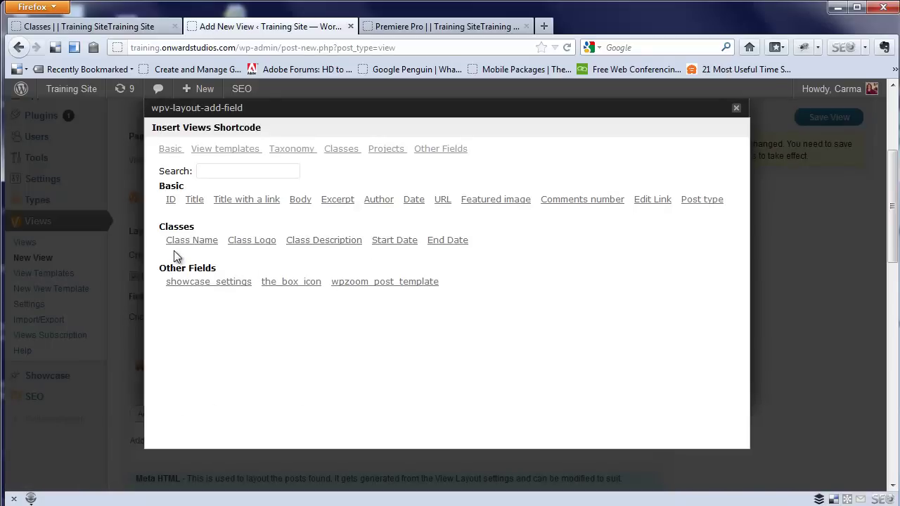
left_click(322, 241)
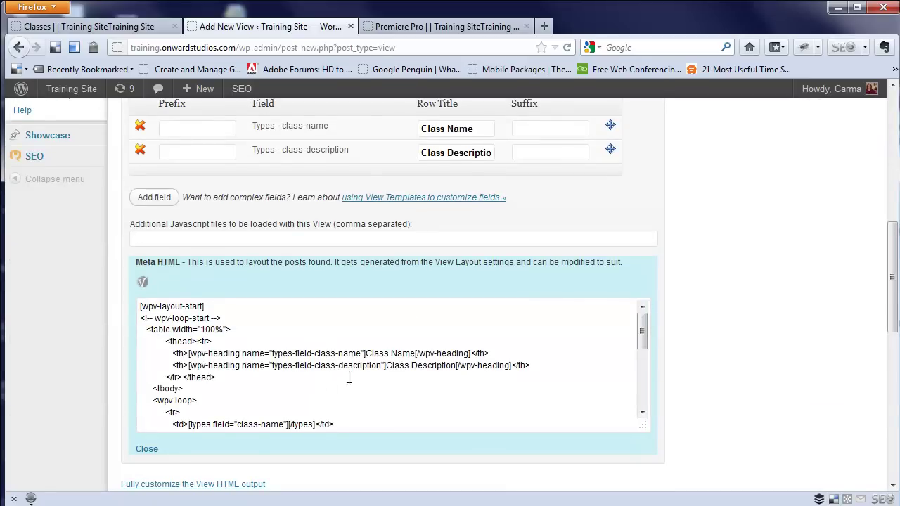
In the layout's Meta HTML, link the class-name field with <a href="[wpv-post-url]">, add class="class-name" to its shortcode, and close the code
left_click_drag(641, 340, 640, 347)
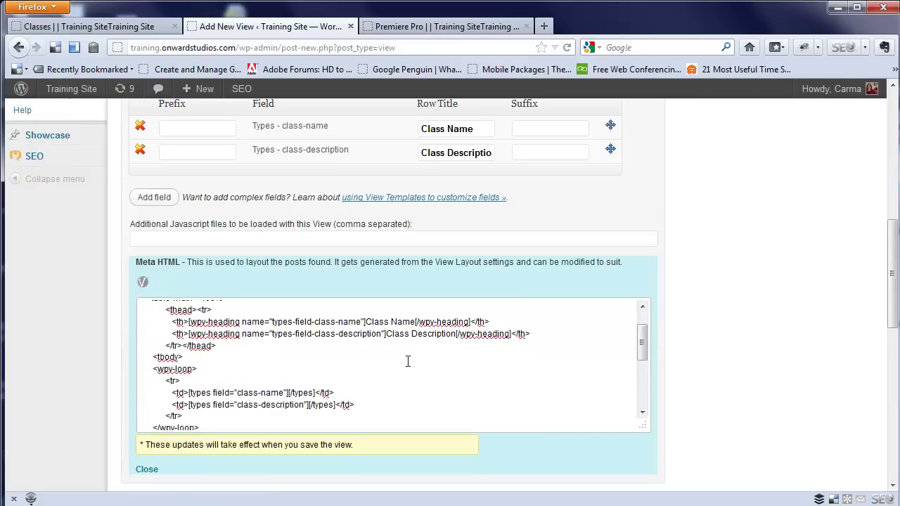
scroll(407, 363, "down", 1)
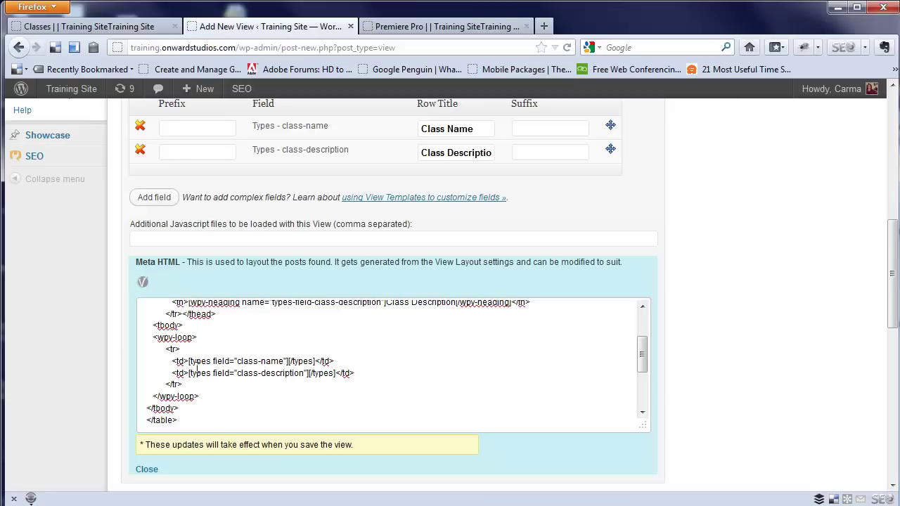
left_click(188, 361)
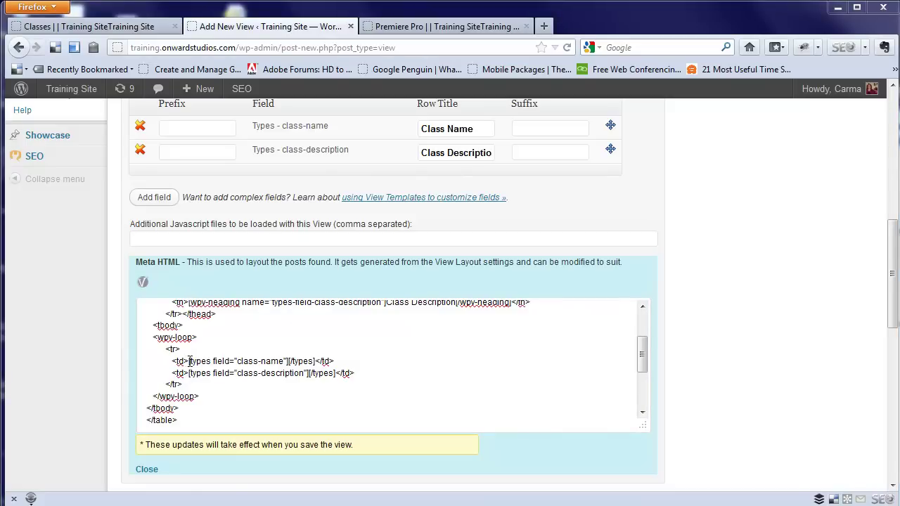
left_click(188, 360)
type("<a href=\"[wpv-post-url]\">")
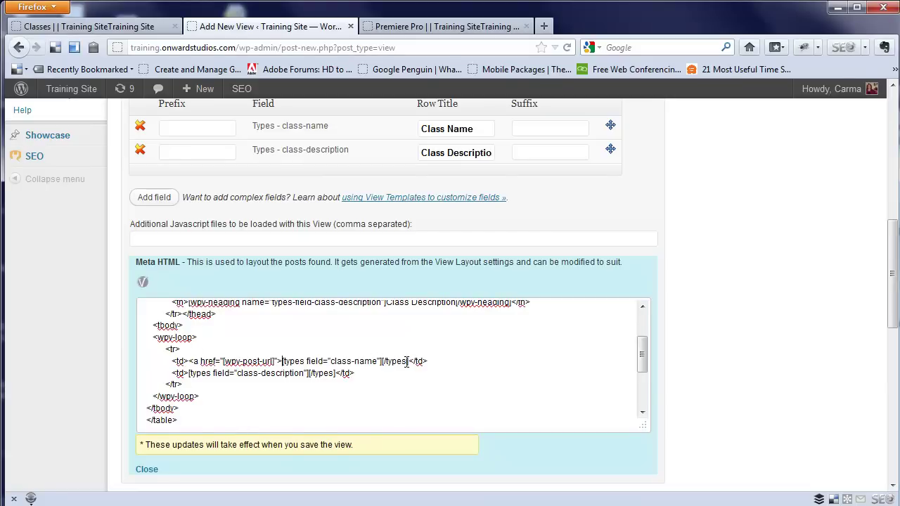
type("</a>")
type("class=\"class-name\"")
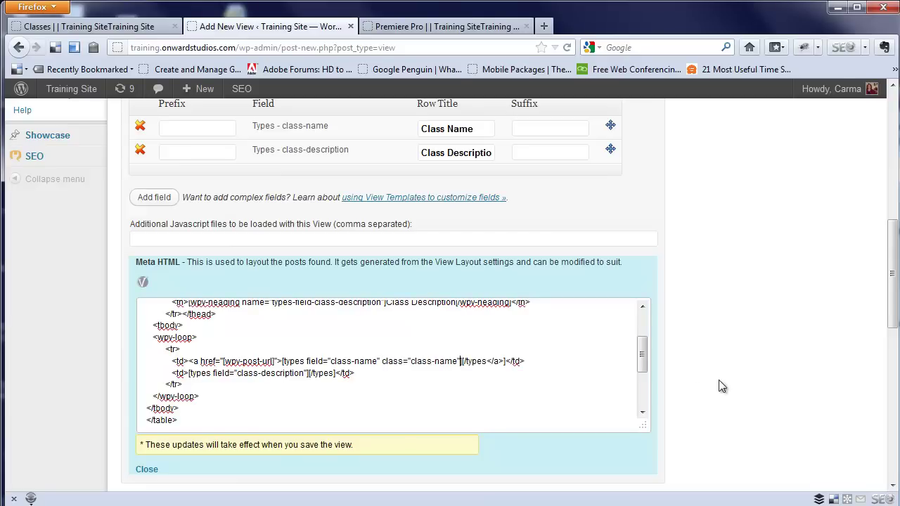
left_click(152, 476)
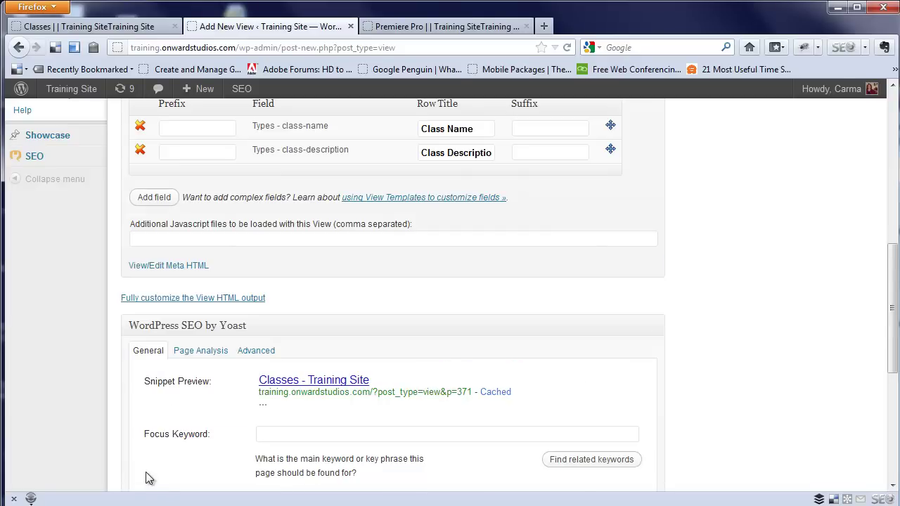
Review the view's layout fields and save the Classes view
scroll(338, 292, "up", 2)
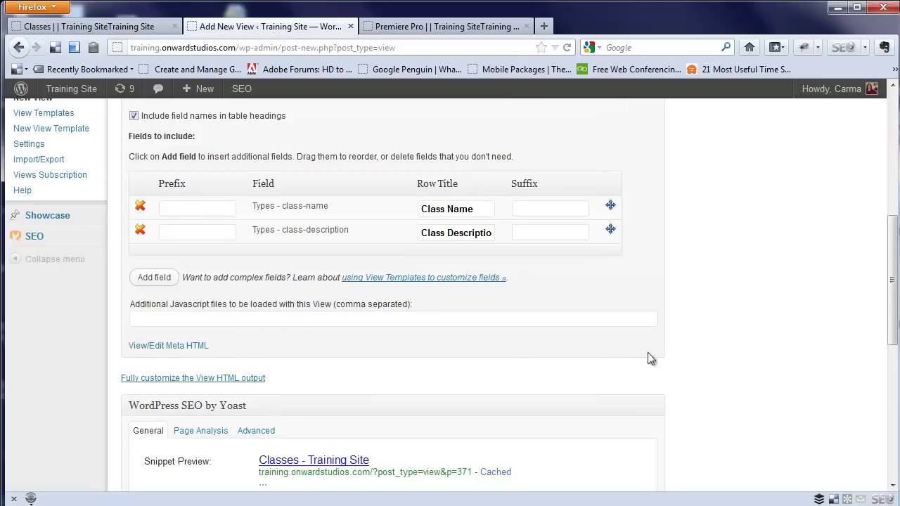
scroll(722, 355, "up", 2)
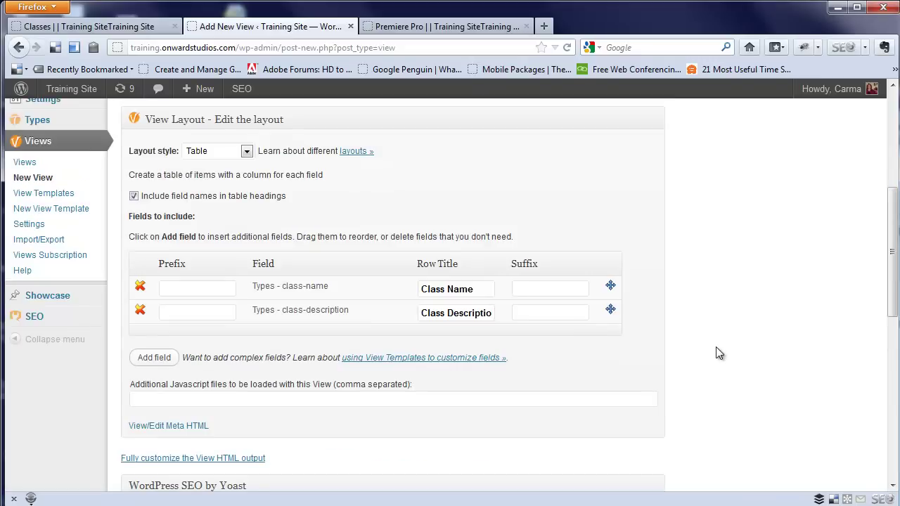
scroll(731, 358, "down", 4)
scroll(735, 359, "up", 2)
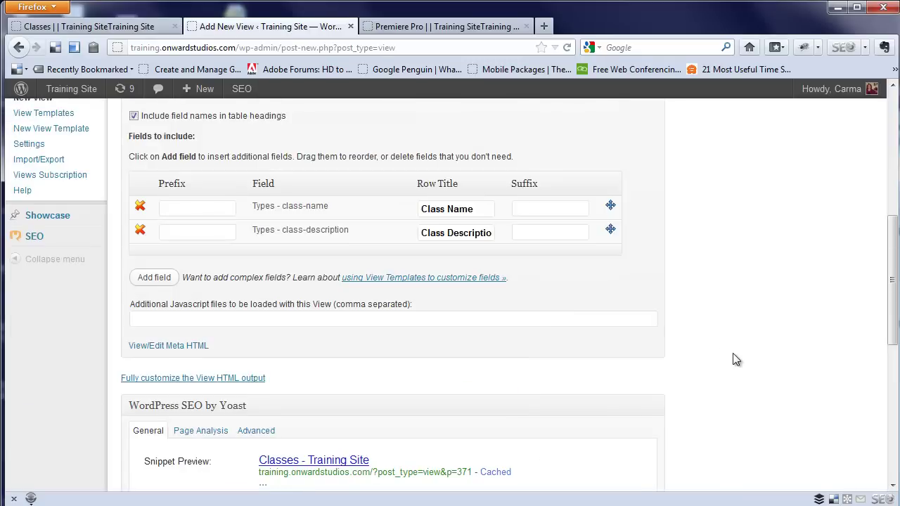
scroll(697, 338, "down", 2)
scroll(698, 337, "up", 7)
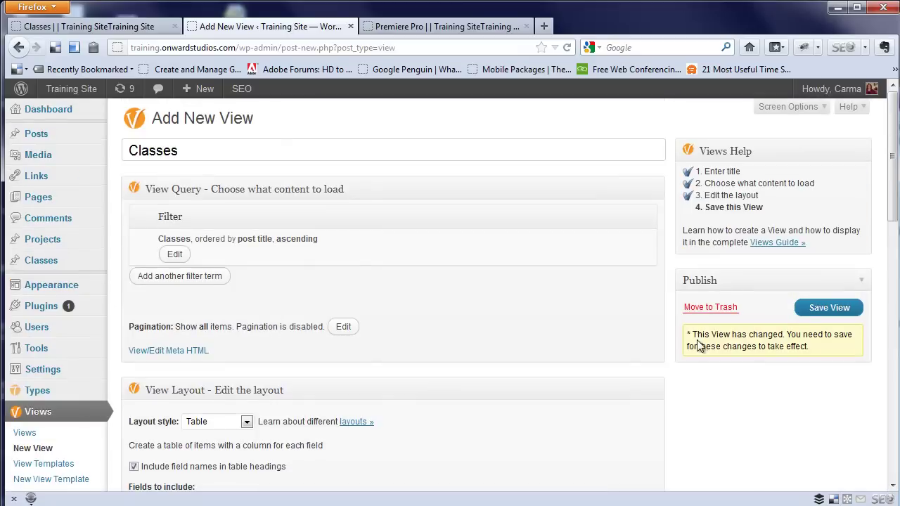
left_click(829, 307)
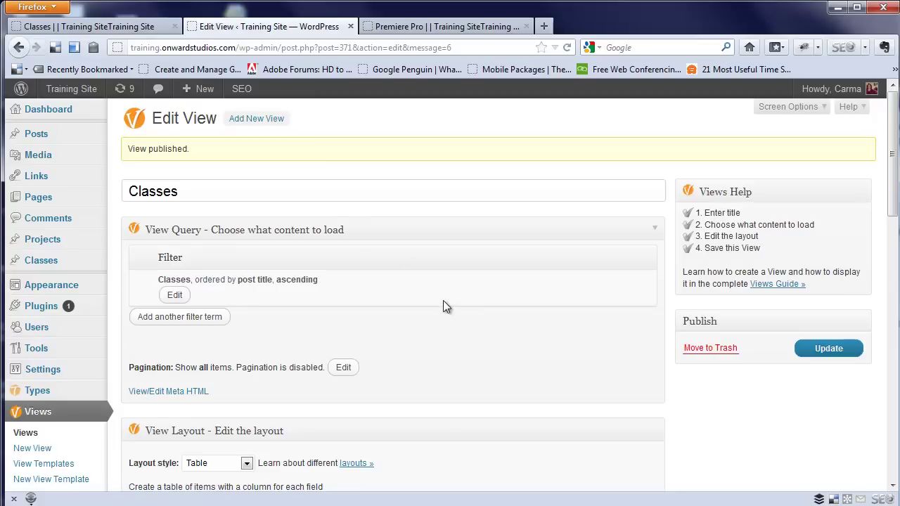
Create a new page titled Classes and insert the Classes view shortcode into its content
left_click(33, 199)
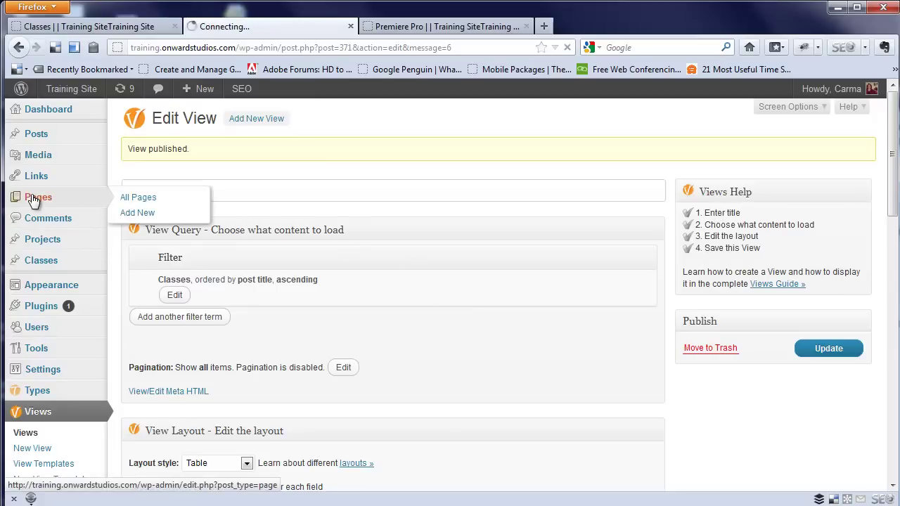
left_click(138, 212)
type("C")
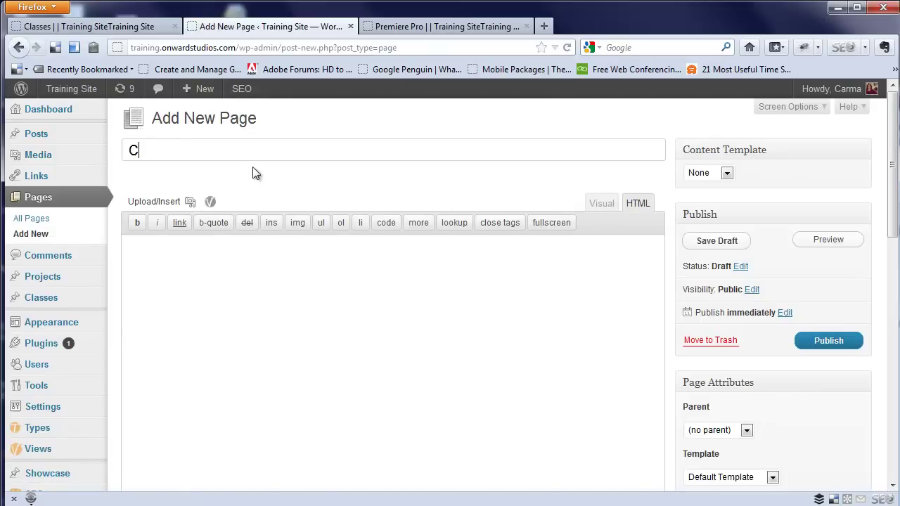
type("lasses")
left_click(209, 202)
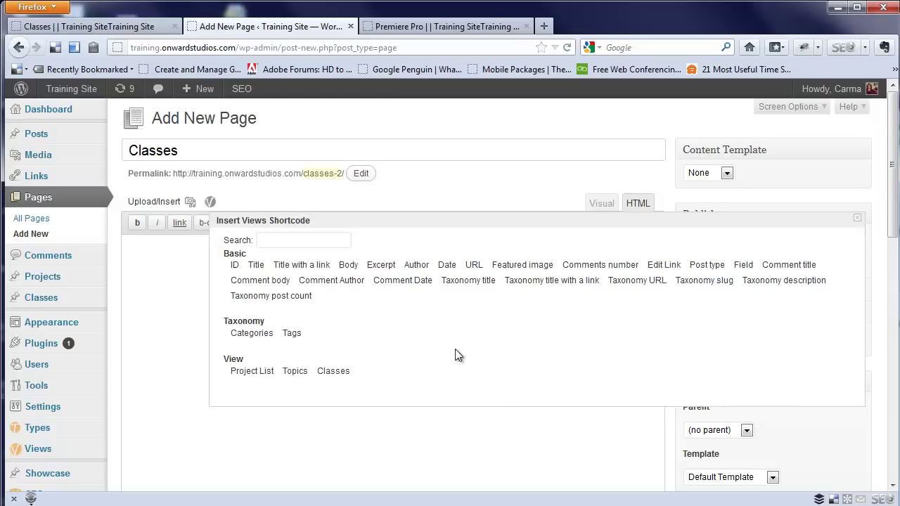
left_click(334, 372)
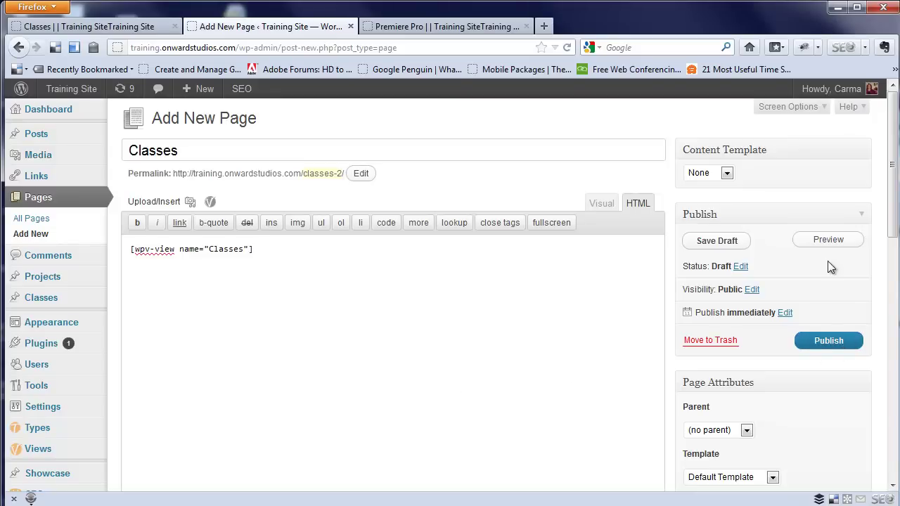
Preview the new Classes page and examine the table of class names and descriptions
left_click(841, 242)
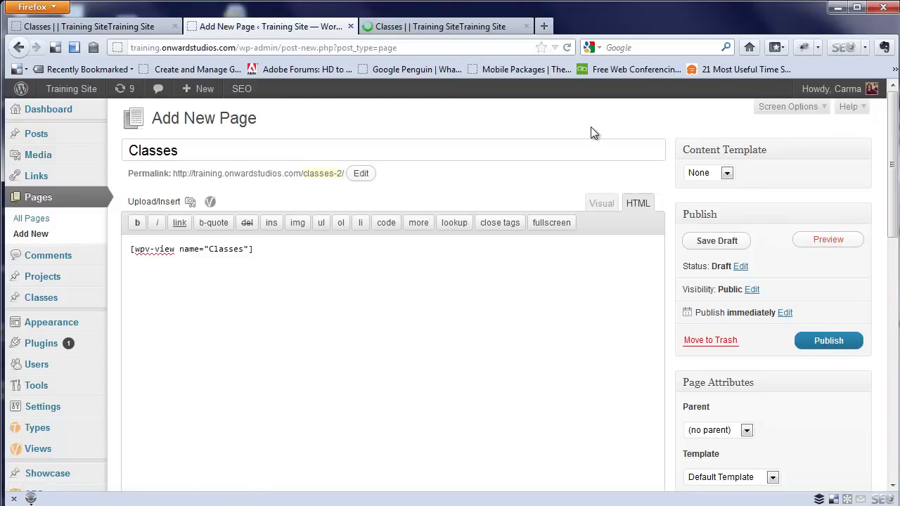
left_click(457, 26)
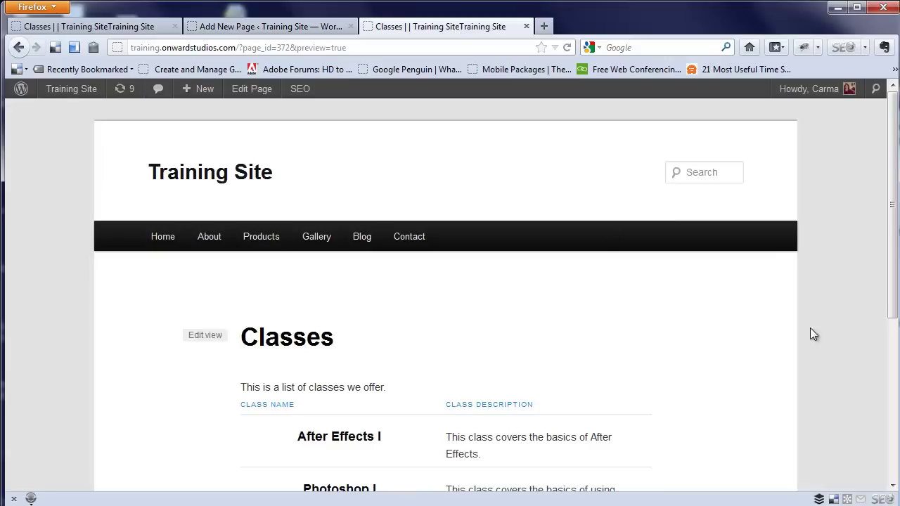
scroll(736, 321, "down", 2)
scroll(737, 321, "down", 2)
scroll(751, 313, "down", 2)
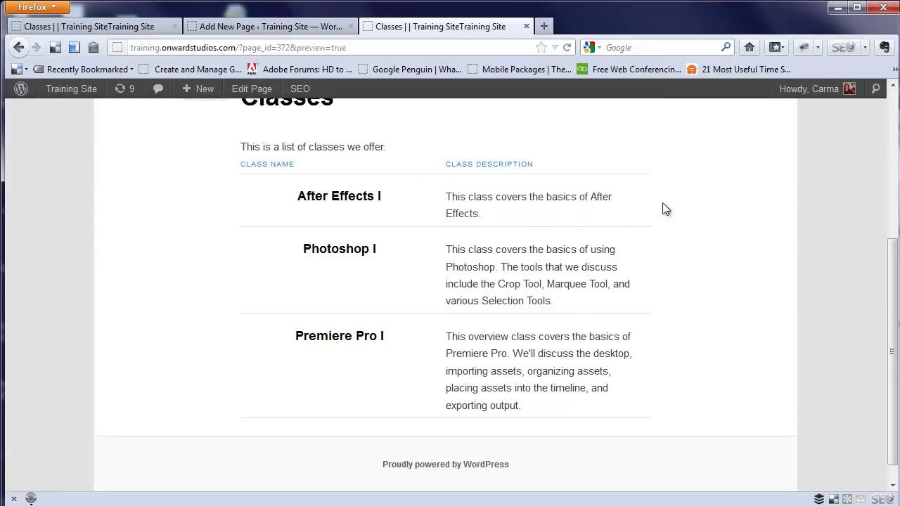
Follow the After Effects I link to check its class page, and return to the Classes listing
left_click(339, 202)
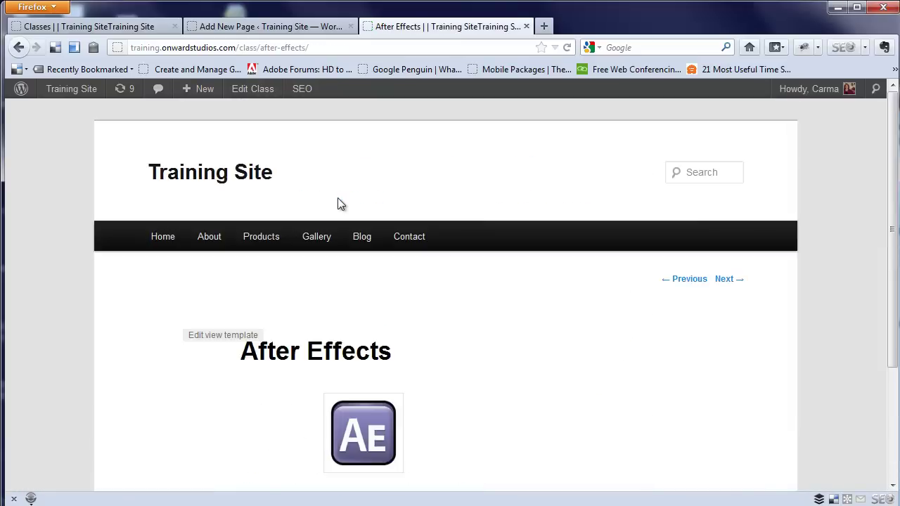
scroll(457, 370, "down", 3)
scroll(520, 351, "up", 1)
scroll(522, 352, "down", 1)
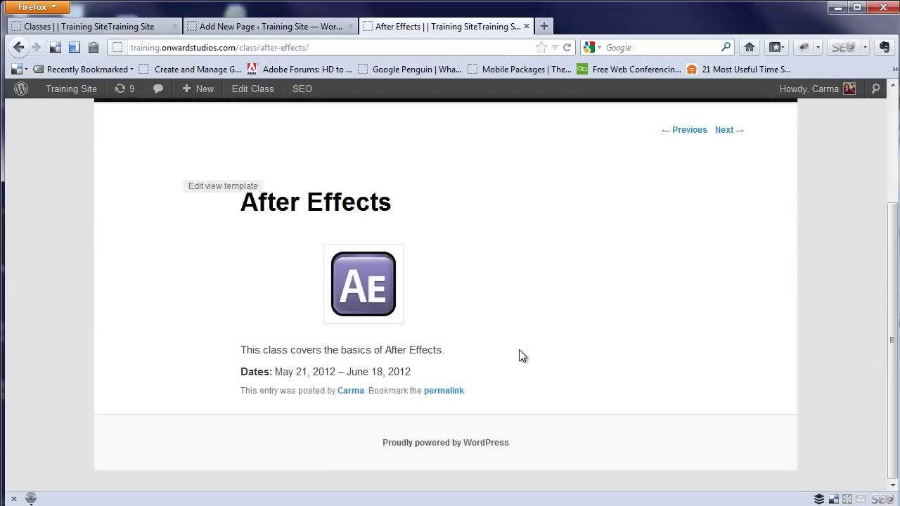
scroll(520, 351, "up", 5)
left_click(19, 47)
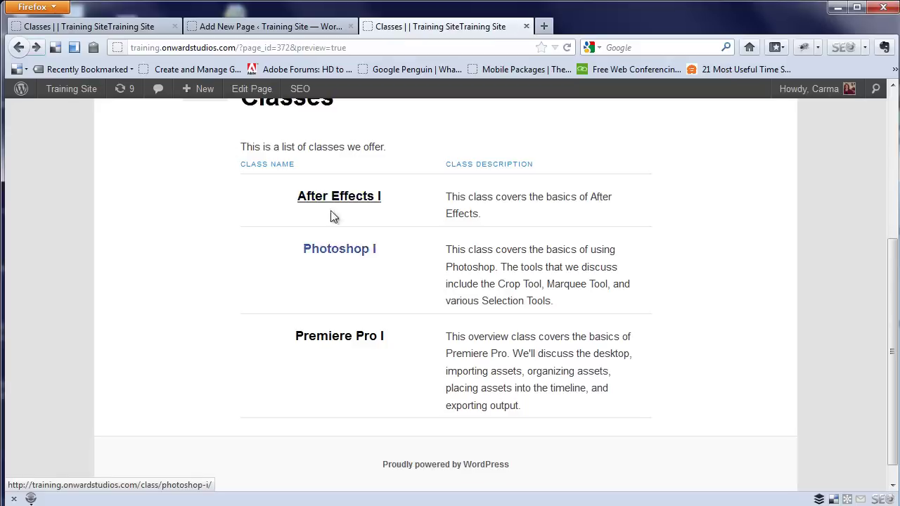
scroll(729, 335, "up", 5)
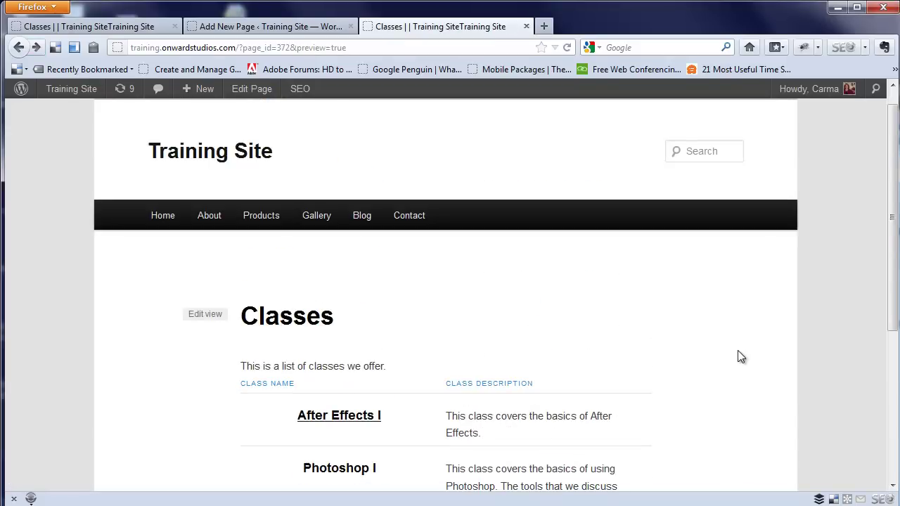
scroll(741, 357, "down", 2)
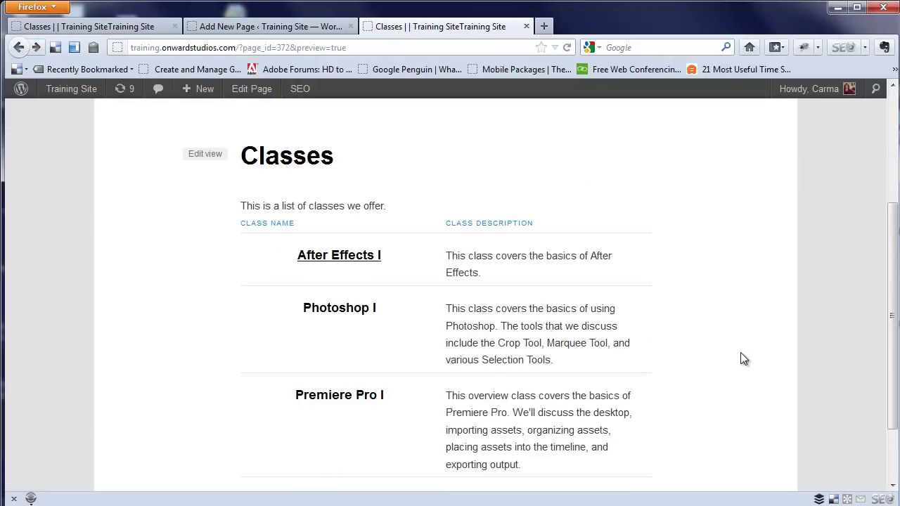